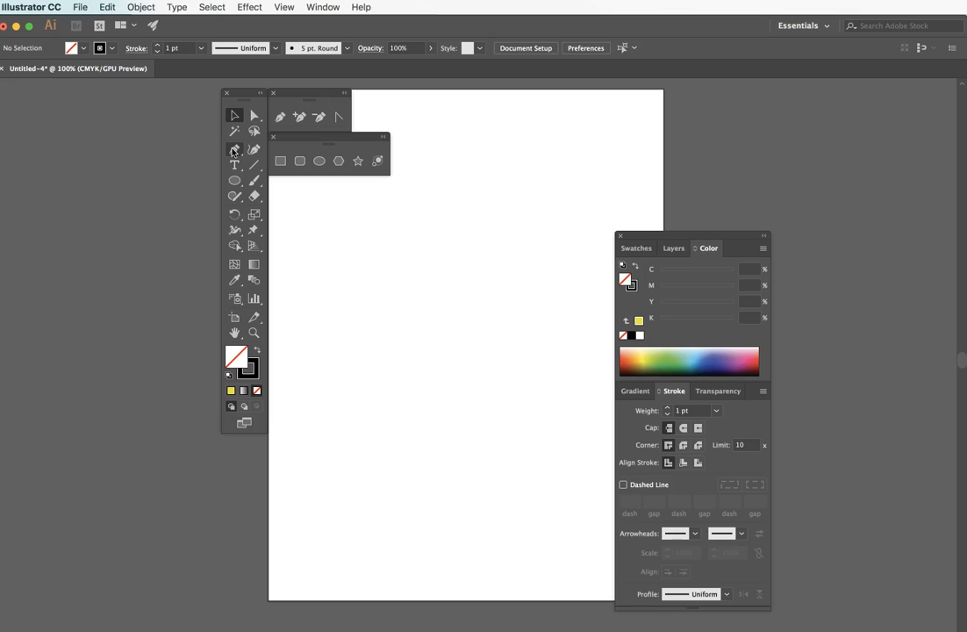
Activate the Pen tool with the default black 1 pt stroke and the fill set to none
click(234, 151)
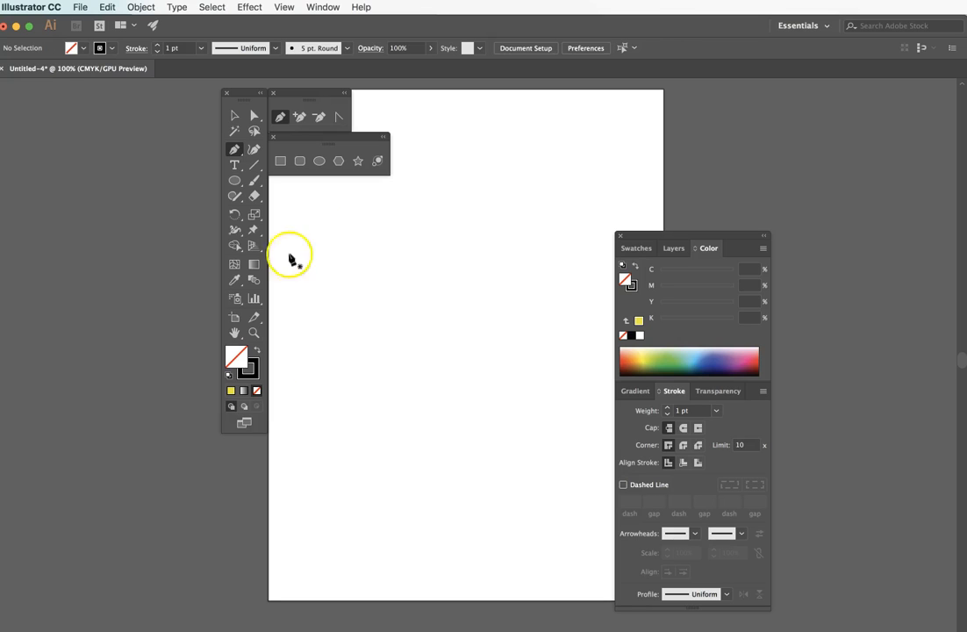
click(228, 377)
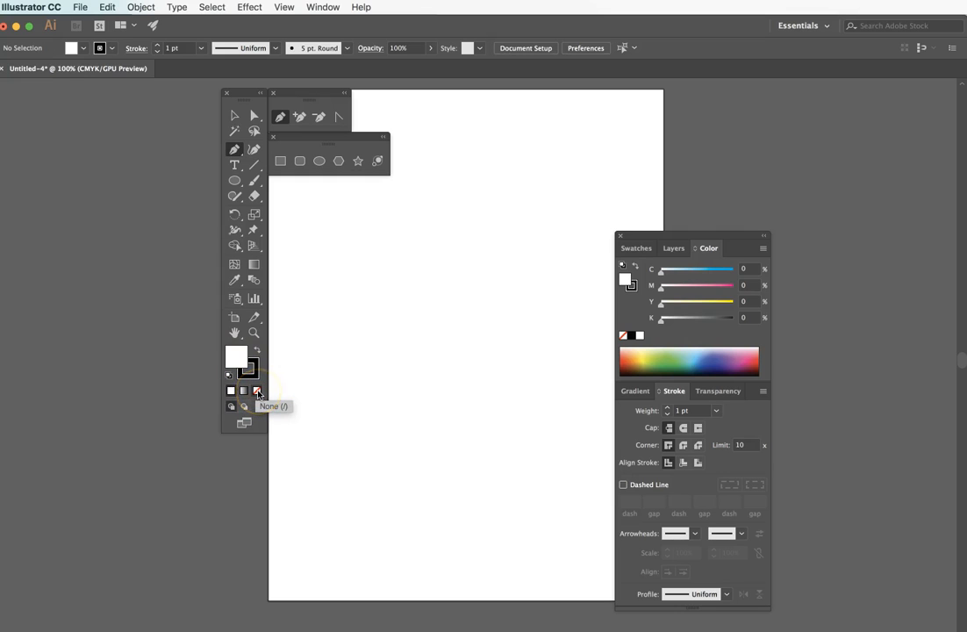
click(258, 392)
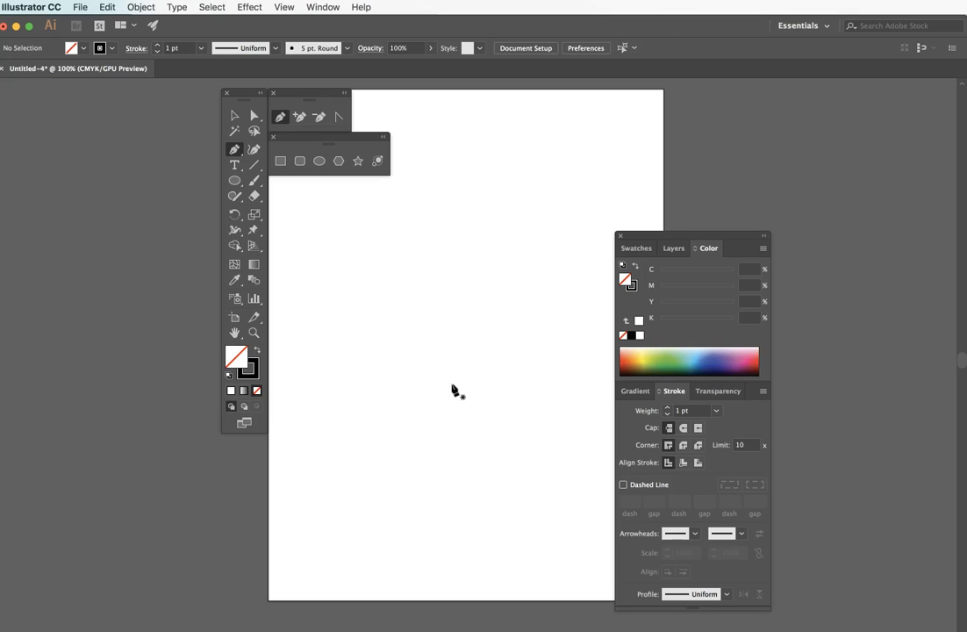
Draw an open zigzag path of six straight segments down the artboard with the Pen tool, end it and deselect it
click(326, 235)
drag(325, 235, 525, 219)
click(325, 326)
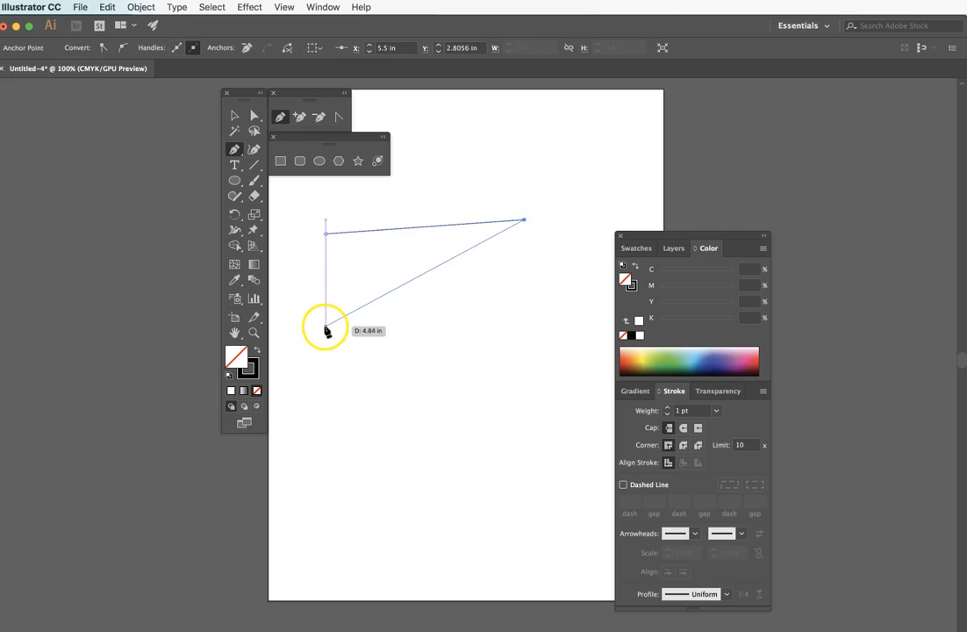
click(519, 313)
click(466, 381)
click(525, 406)
super+click(452, 455)
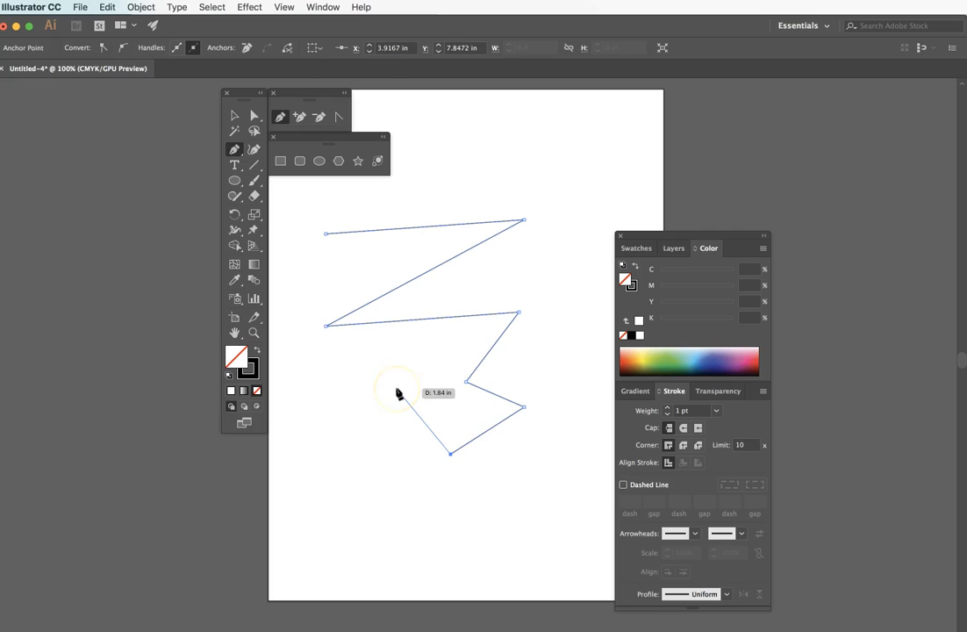
key(Escape)
click(450, 455)
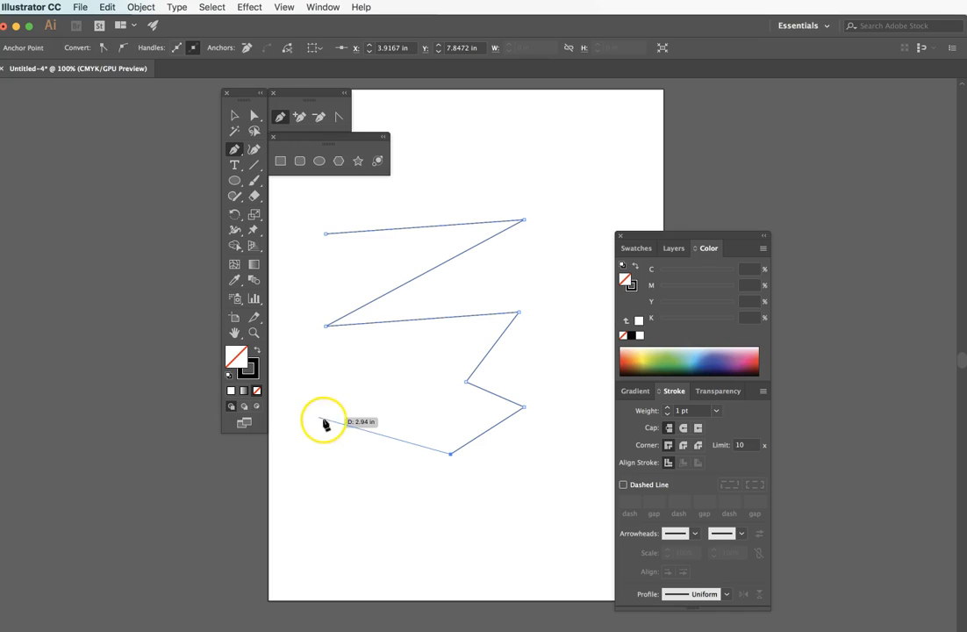
click(238, 112)
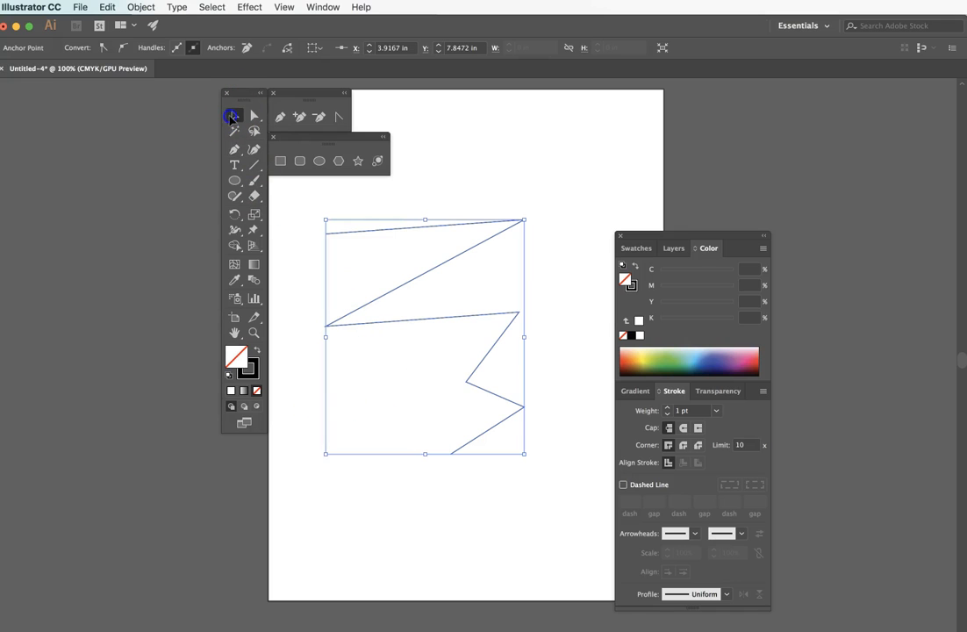
click(411, 428)
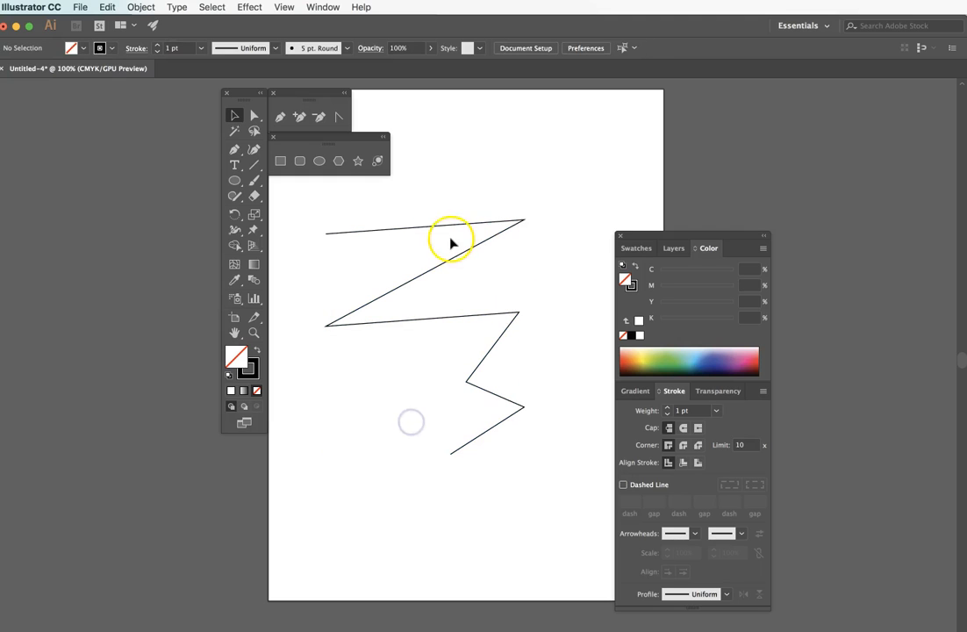
Try a light blue fill on the open zigzag path and set its fill back to none
drag(424, 210, 535, 410)
click(328, 249)
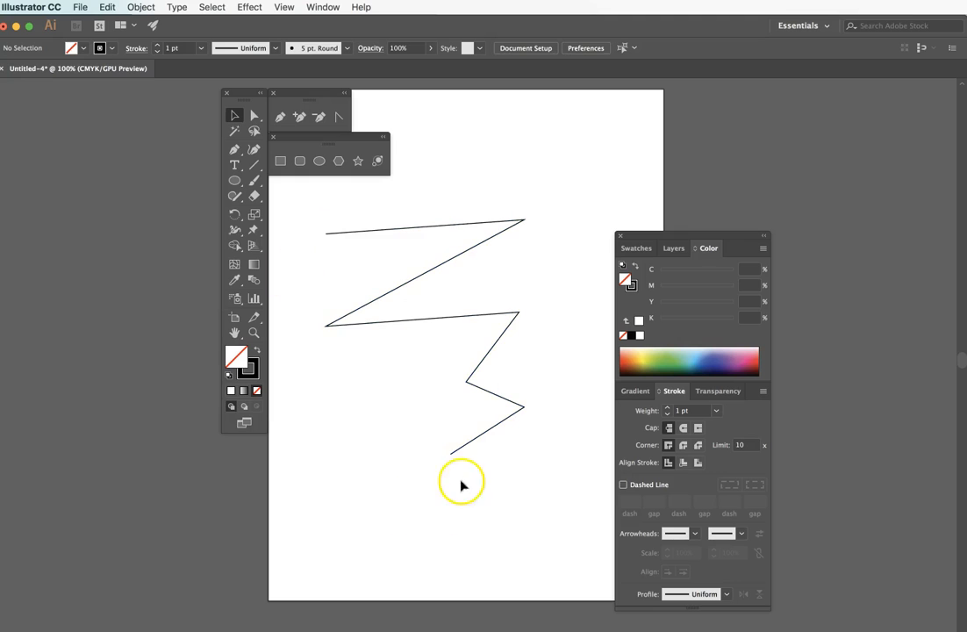
drag(464, 205, 513, 286)
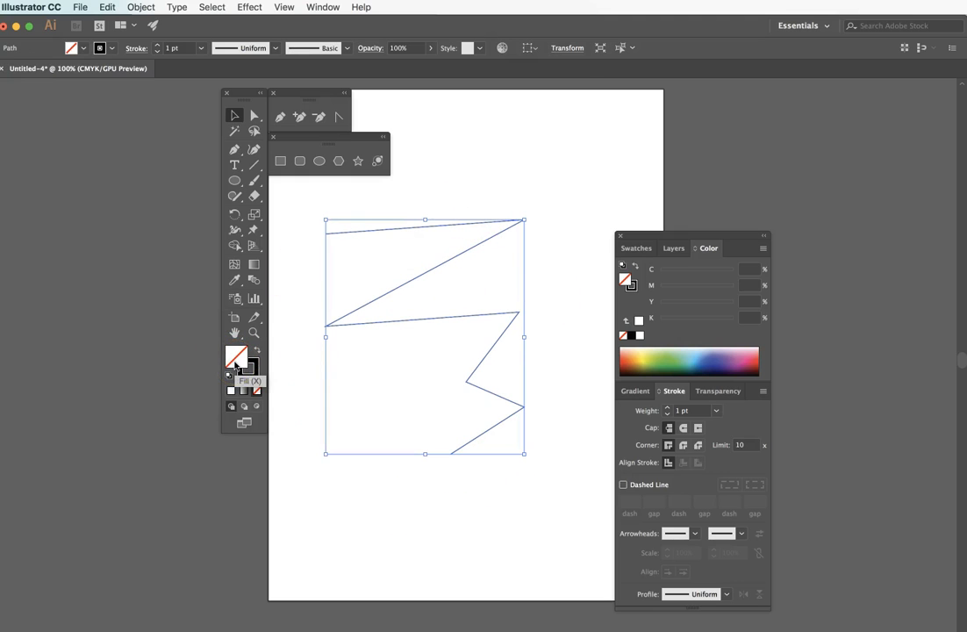
click(690, 354)
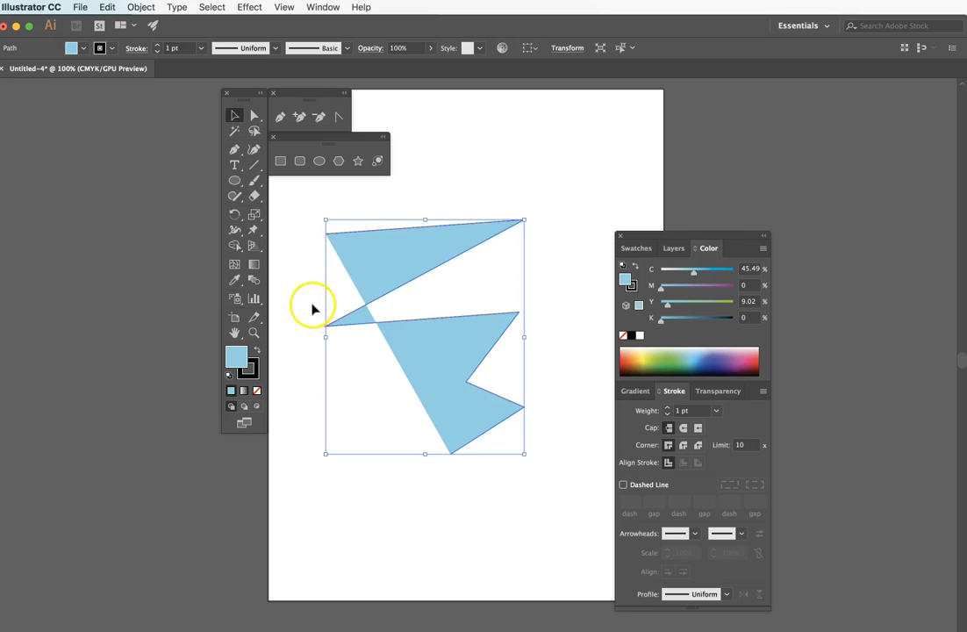
click(256, 390)
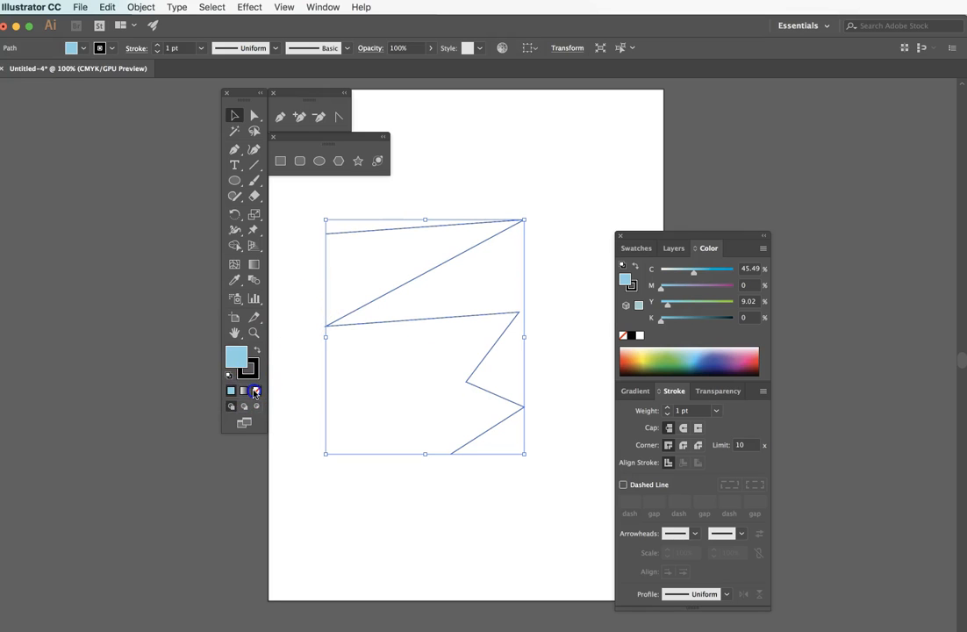
Move the zigzag path toward the artboard's upper right and delete it
click(378, 395)
drag(410, 282, 464, 223)
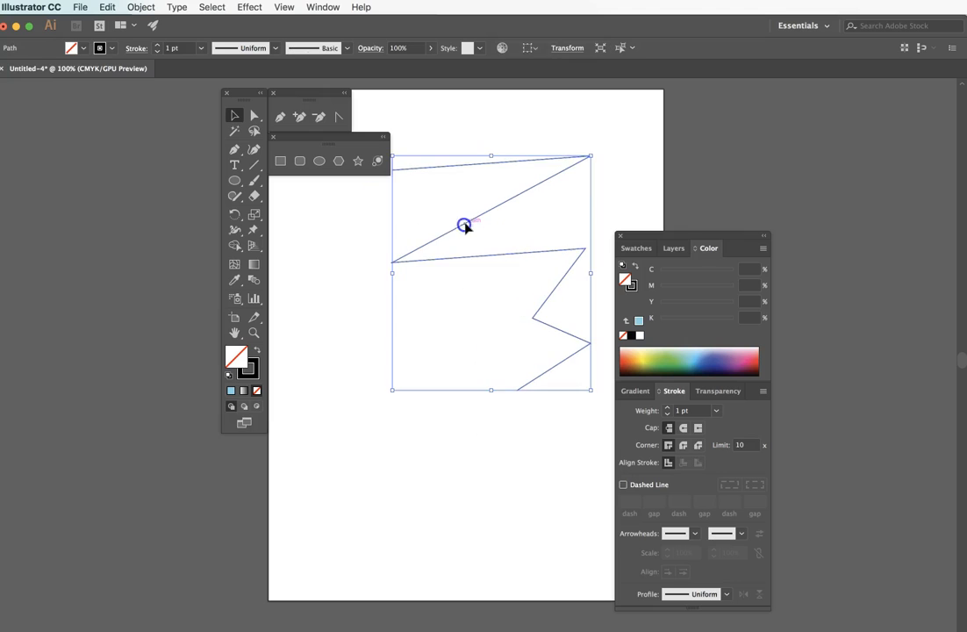
key(Delete)
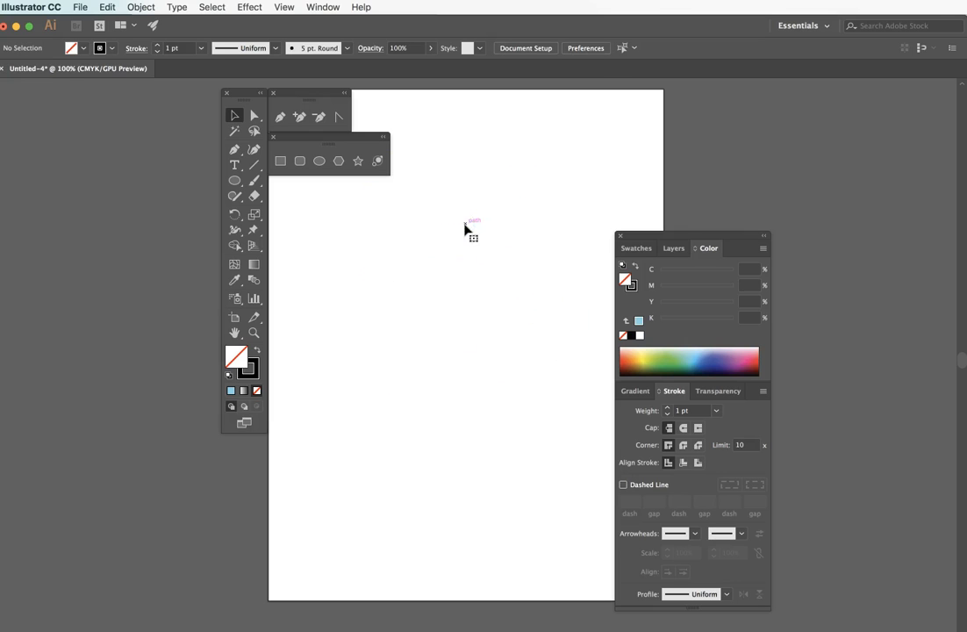
Start a new Pen path in the artboard's upper left with three straight segments forming a Z shape
click(235, 149)
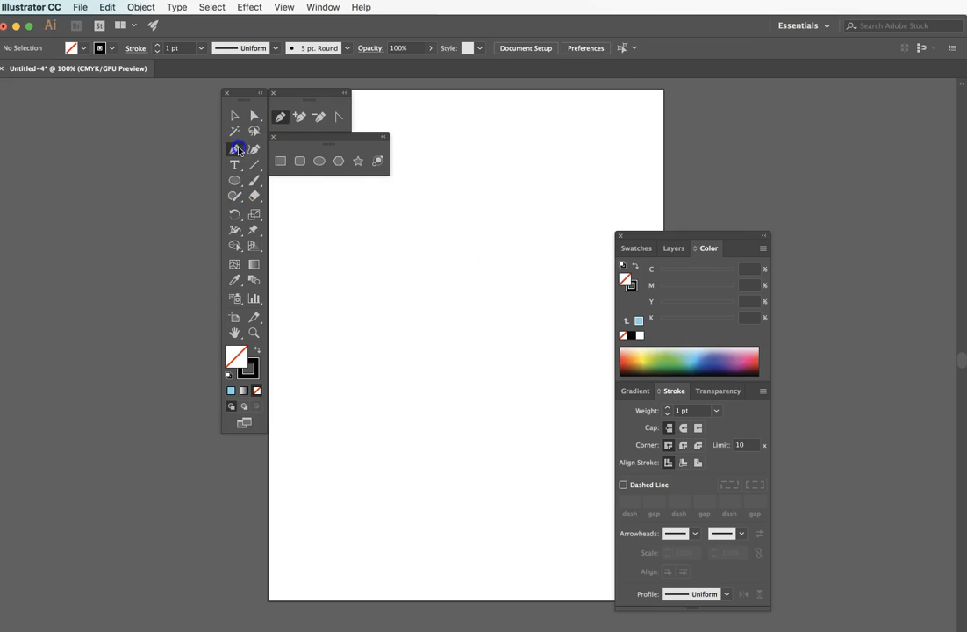
click(308, 216)
click(409, 211)
click(366, 291)
click(450, 291)
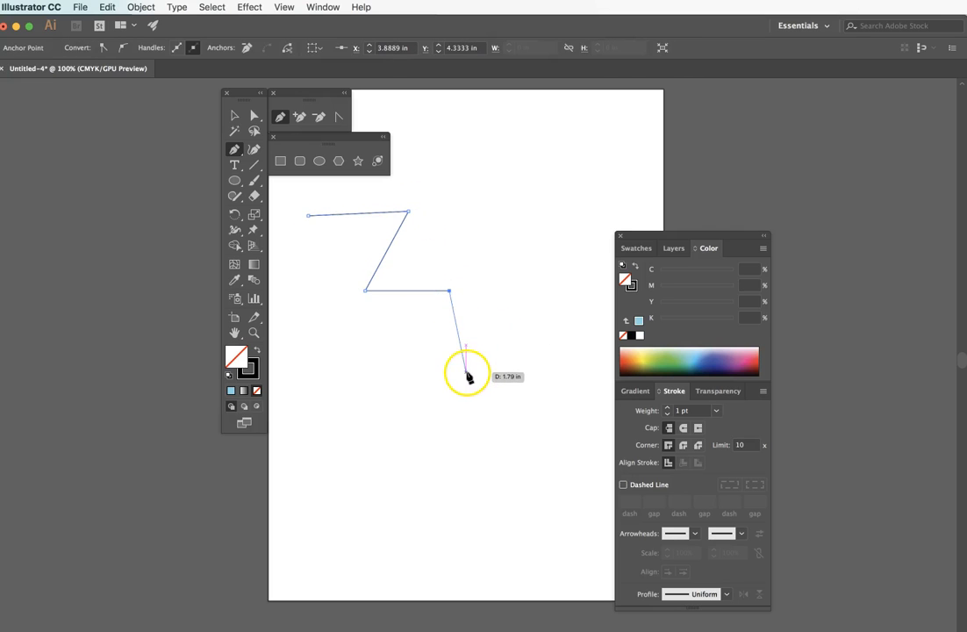
Extend the path with a curved segment to a smooth anchor at about X 3.15 in, Y 6.65 in, pulling out diagonal direction handles
click(444, 399)
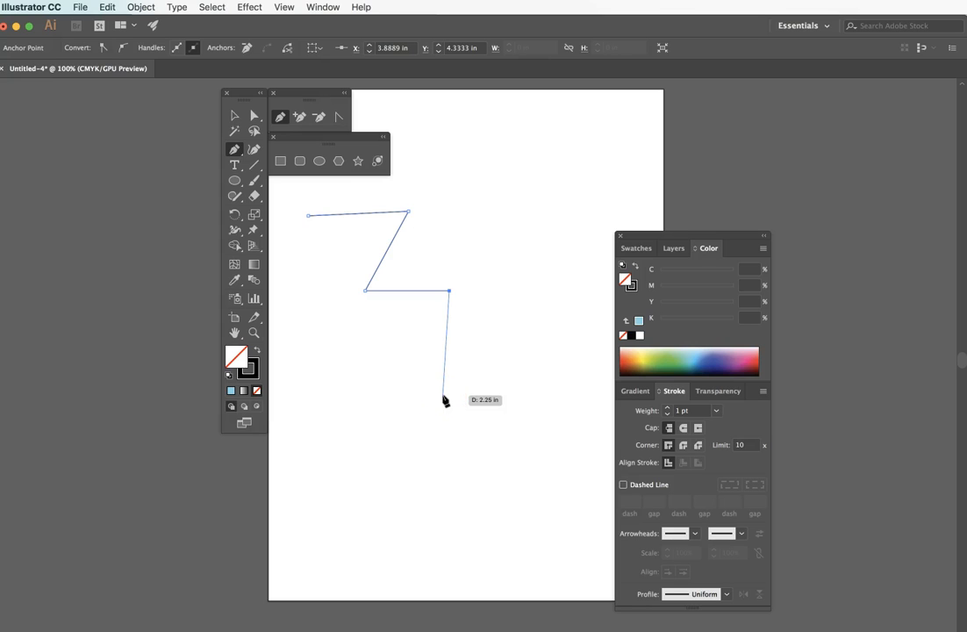
mouse_move(444, 399)
mouse_down()
mouse_move(478, 397)
mouse_move(445, 401)
mouse_up()
drag(442, 404, 417, 403)
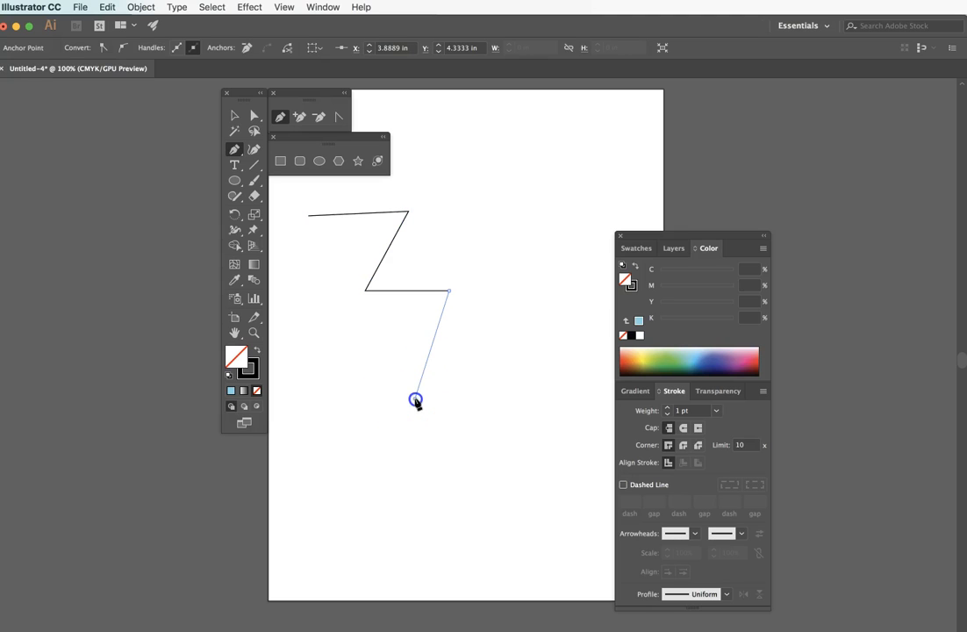
drag(416, 400, 324, 450)
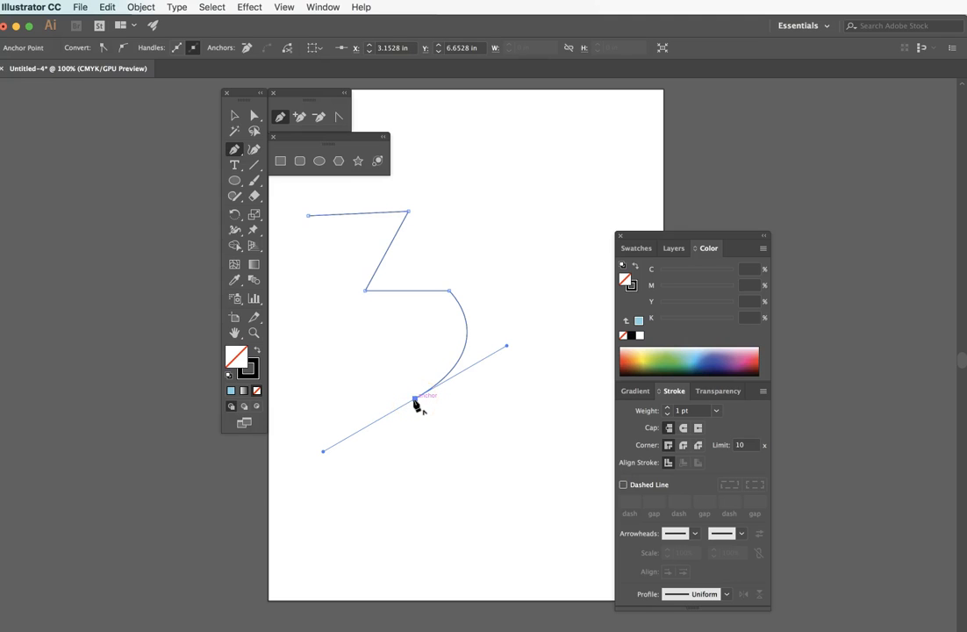
drag(416, 402, 506, 346)
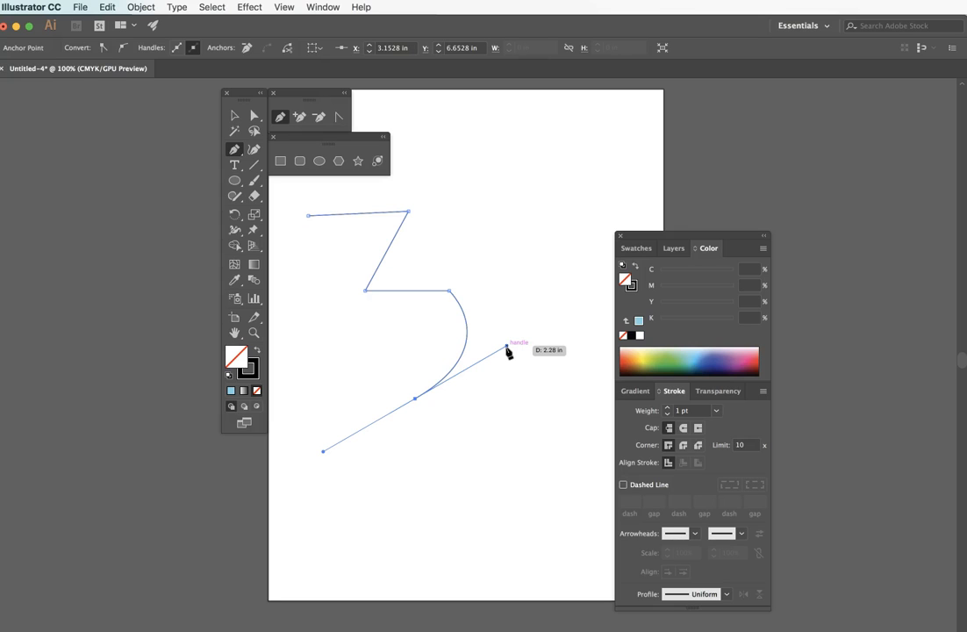
drag(412, 400, 511, 351)
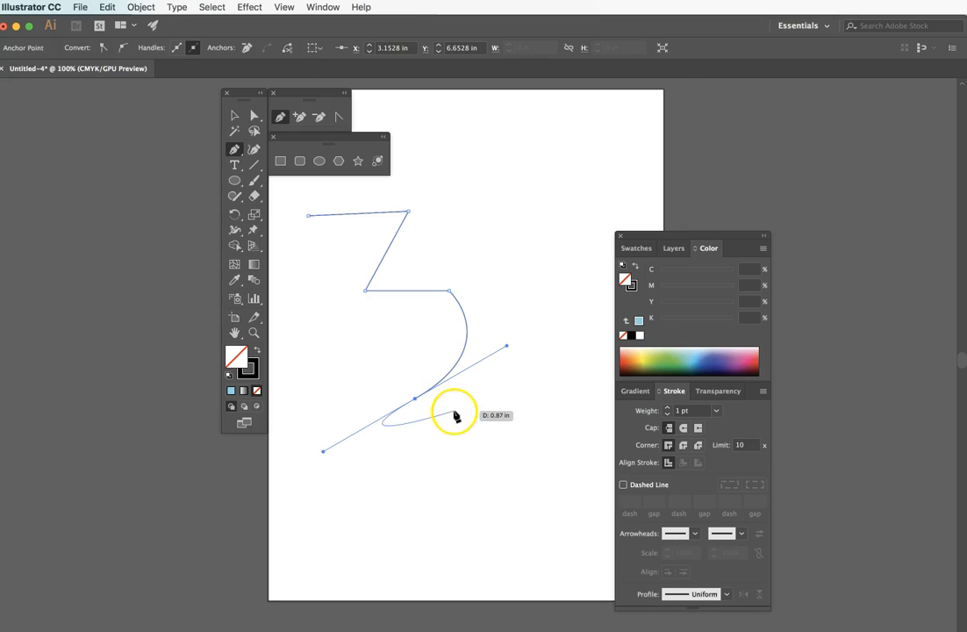
Add a smooth anchor at about X 5.17 in, Y 7.79 in and a final curve to about X 5.01 in, Y 9.88 in, ending the open path
click(509, 453)
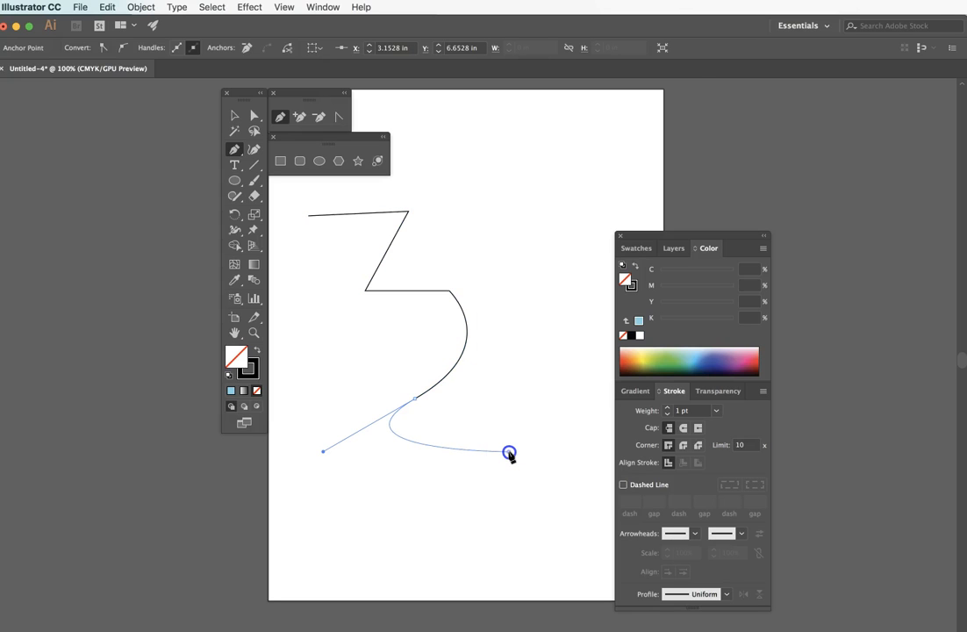
drag(509, 453, 428, 483)
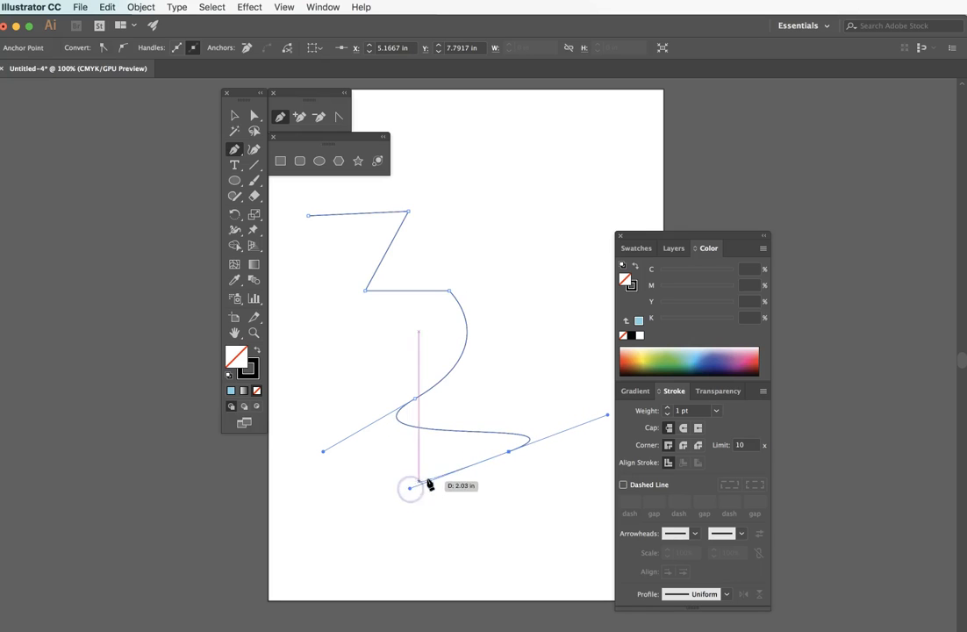
click(504, 553)
click(502, 549)
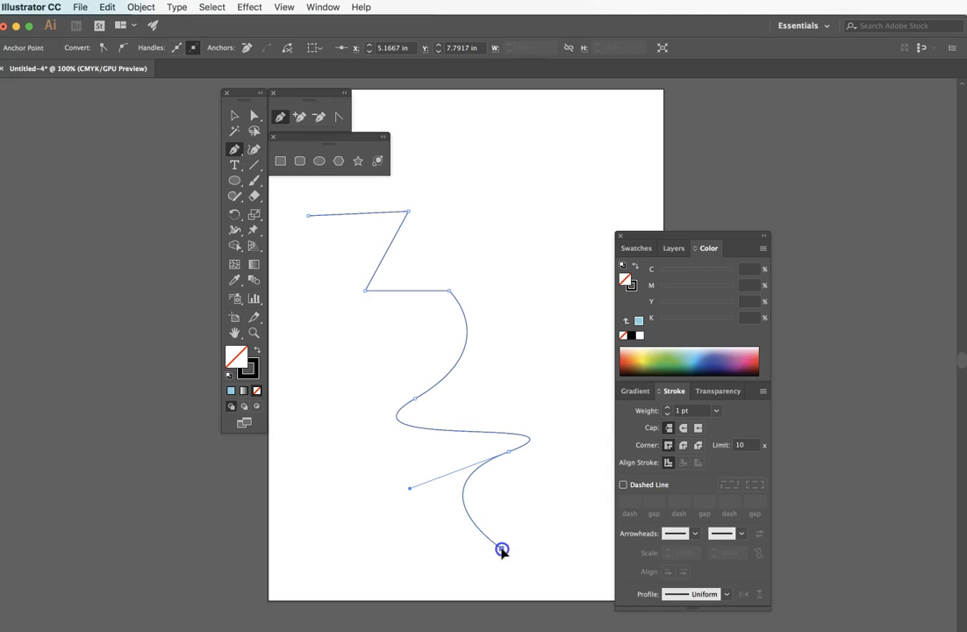
click(555, 400)
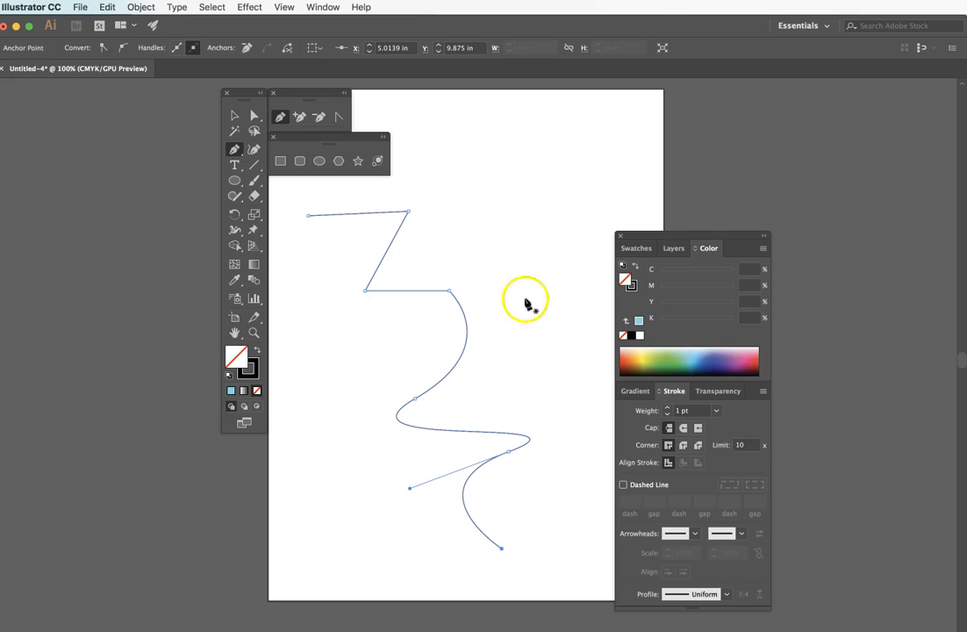
Move the whole path up by about 0.4 in with the Selection tool
click(234, 116)
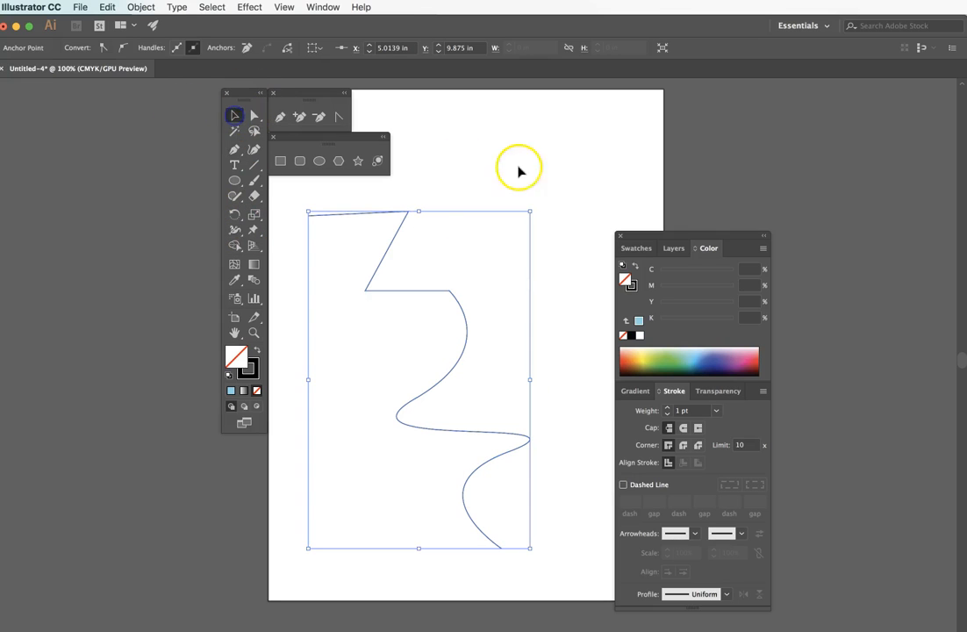
click(518, 166)
drag(401, 226, 382, 245)
click(396, 244)
Reshape the curves around the lower smooth anchor by rotating its direction handles with the Direct Selection tool
click(254, 116)
click(522, 323)
drag(507, 443, 512, 439)
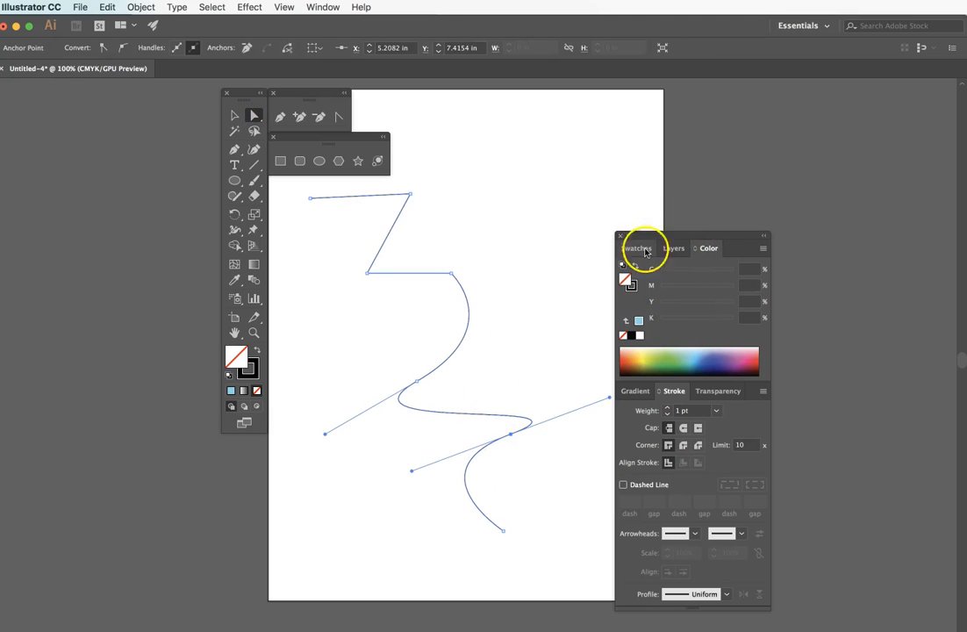
drag(529, 374, 484, 361)
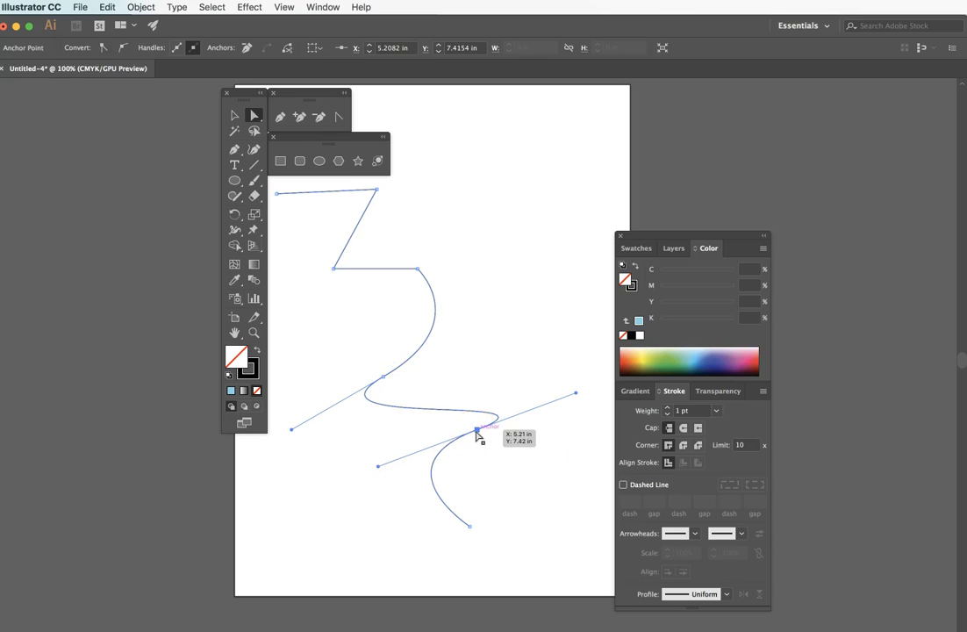
click(475, 427)
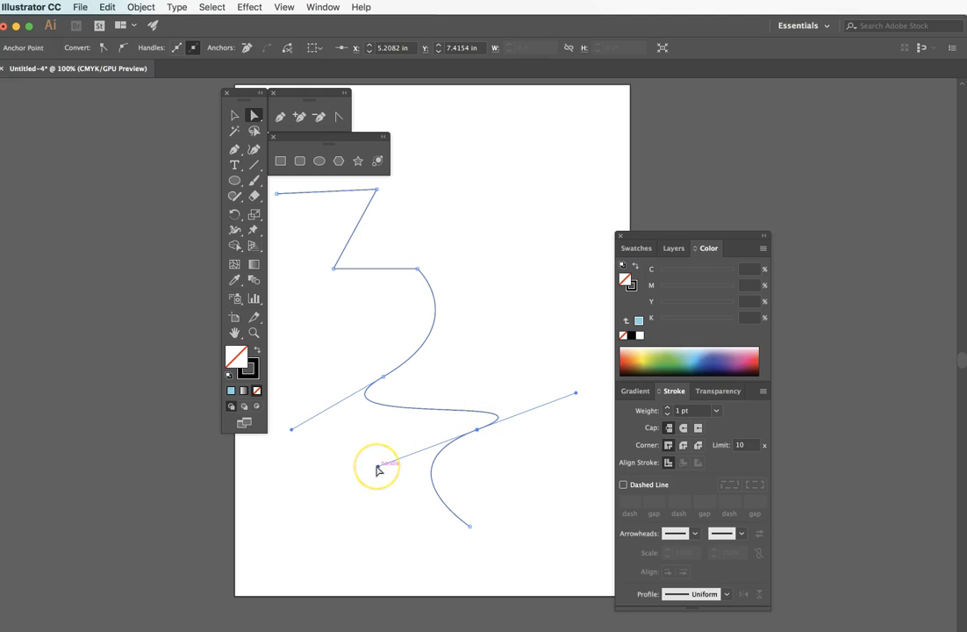
drag(378, 467, 384, 501)
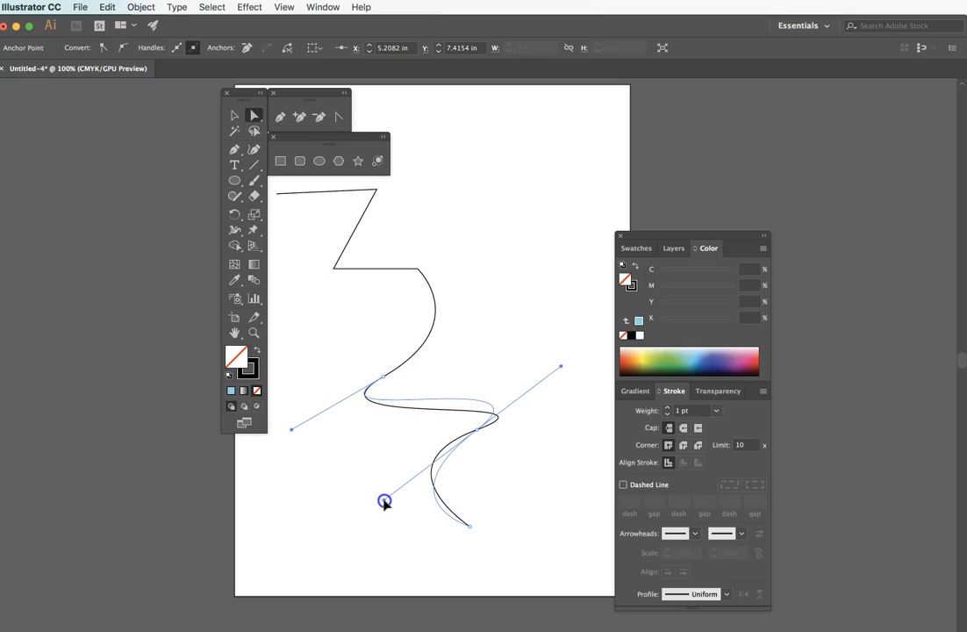
drag(384, 504, 386, 512)
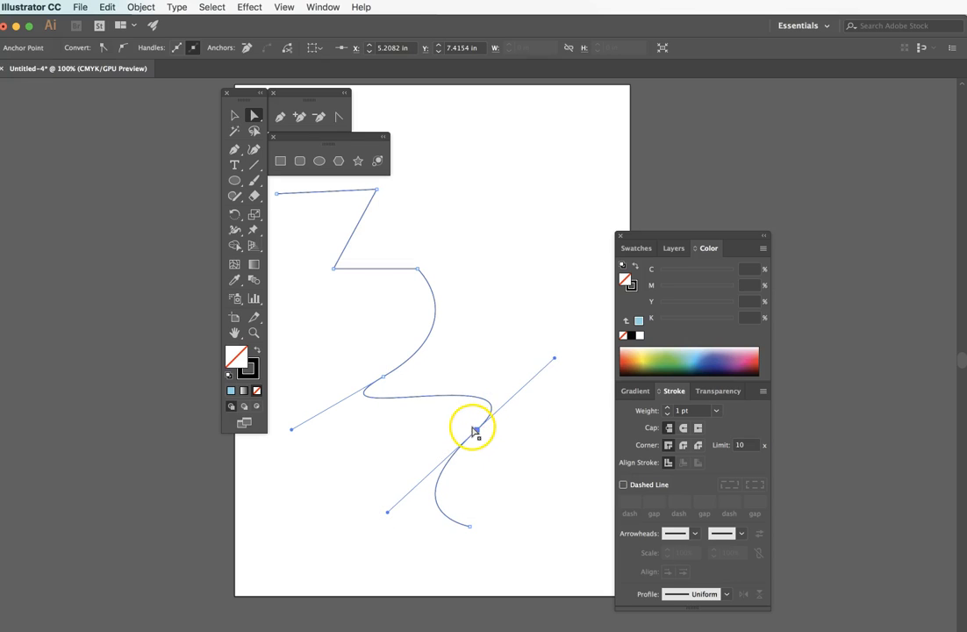
drag(558, 361, 560, 393)
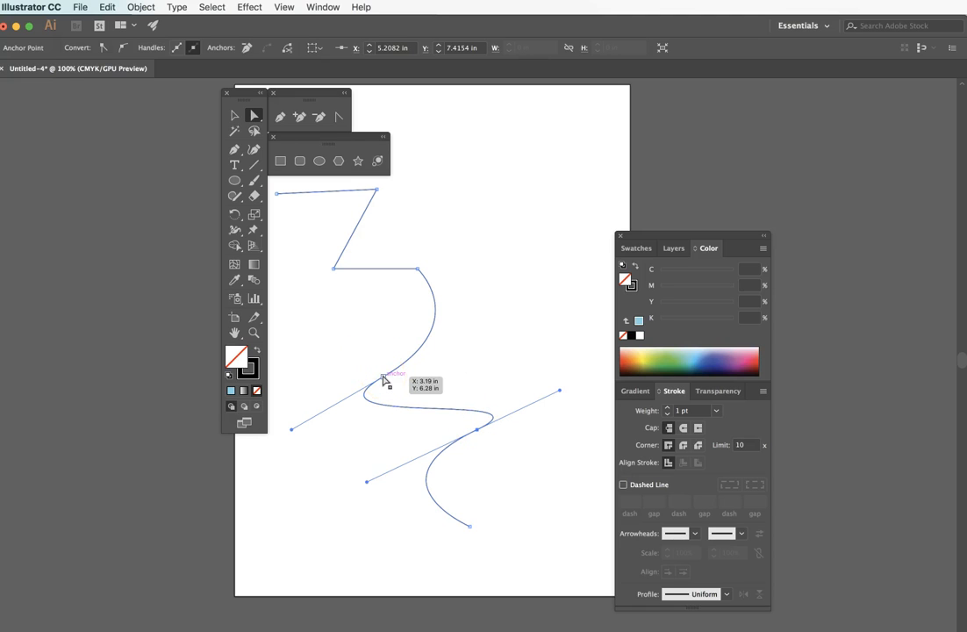
Swing both handles of the smooth anchor at X 3.19 in, Y 6.28 in independently into a corner, and round that corner by 1 in
click(384, 377)
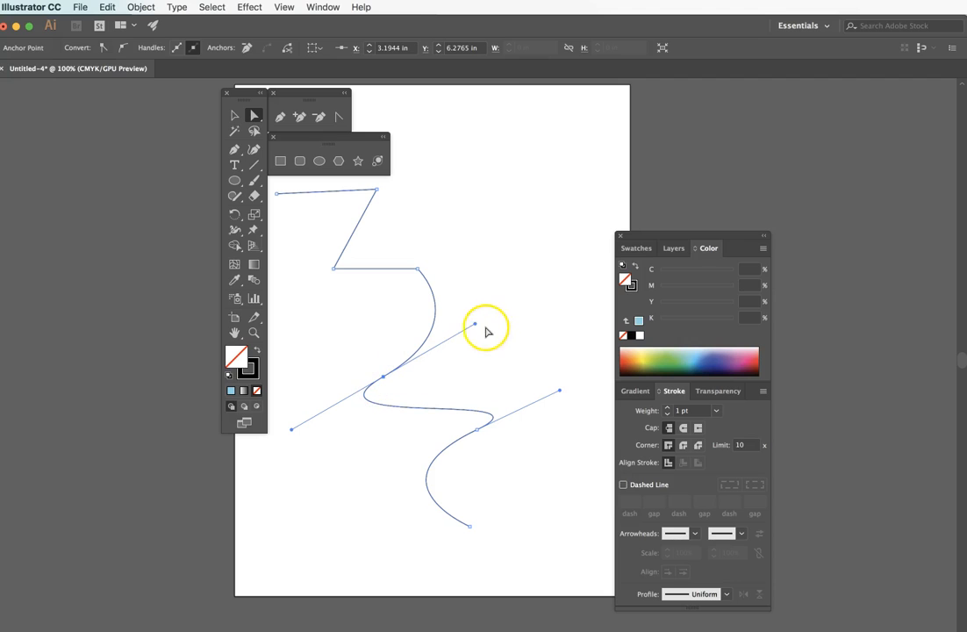
drag(475, 326, 429, 329)
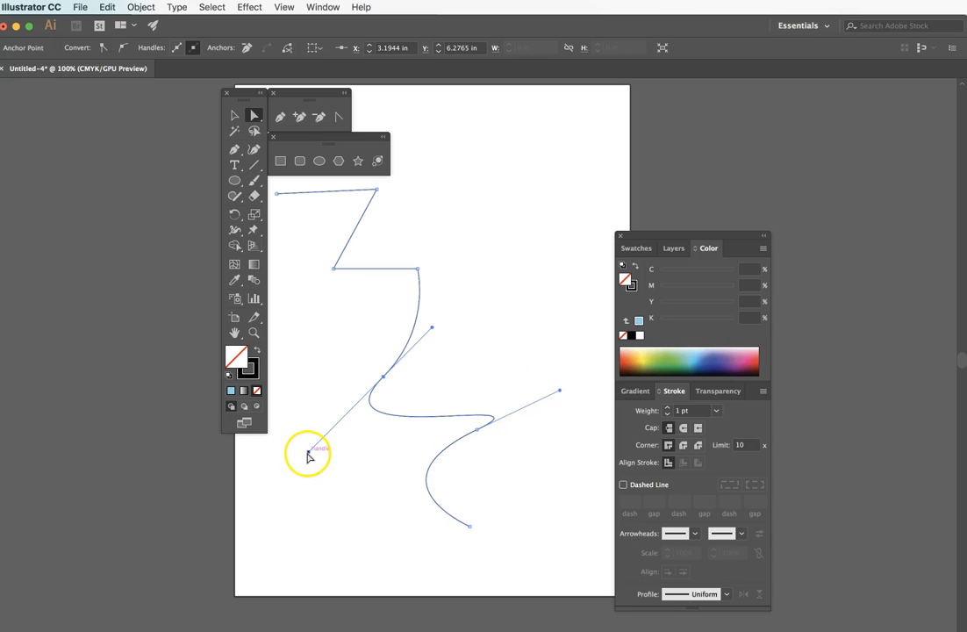
mouse_move(309, 453)
mouse_down()
mouse_move(358, 427)
mouse_move(324, 452)
mouse_up()
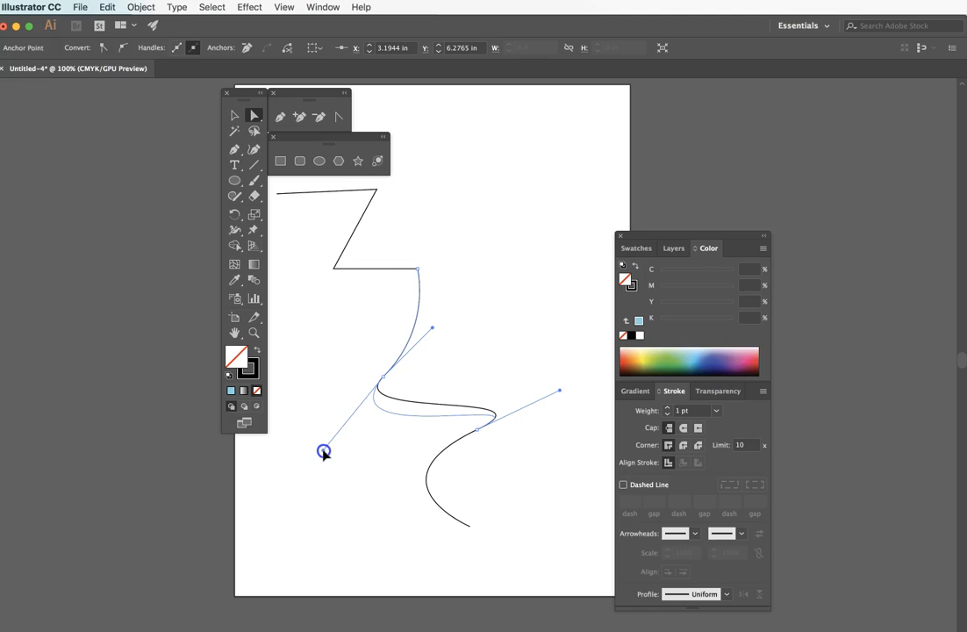
drag(324, 452, 314, 478)
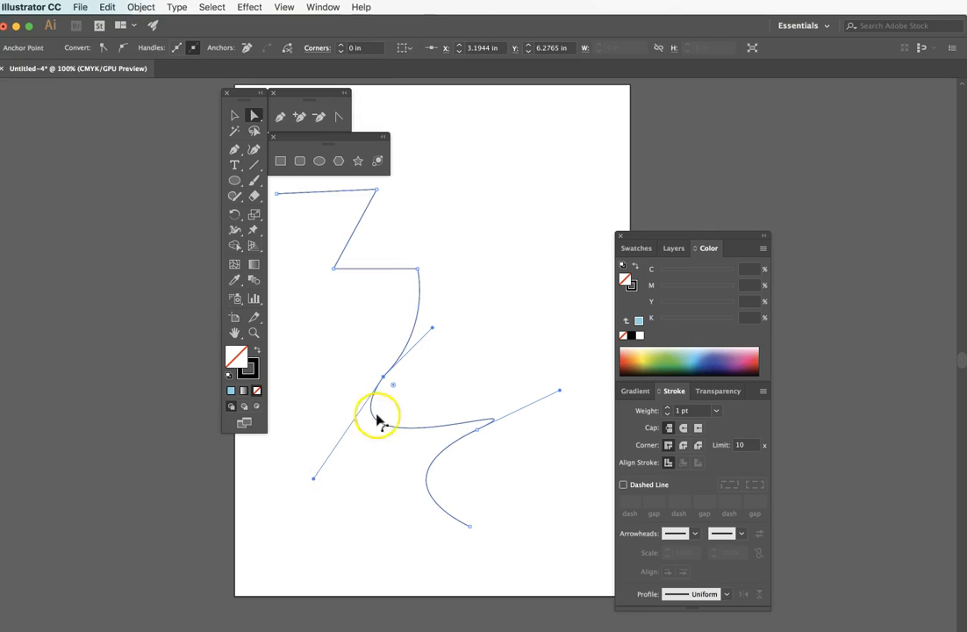
drag(314, 478, 352, 475)
drag(432, 328, 315, 316)
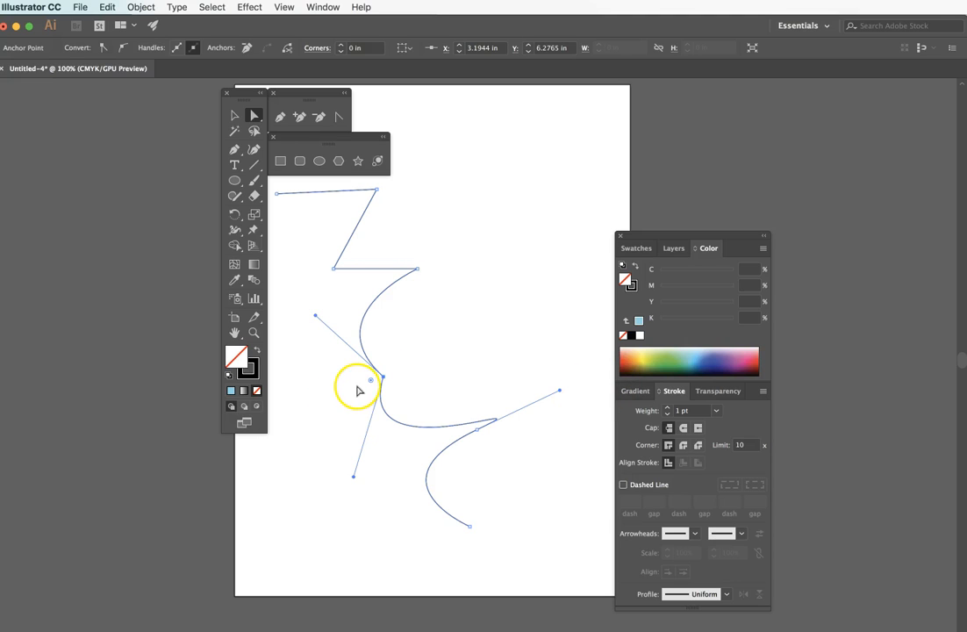
click(368, 385)
drag(371, 384, 332, 388)
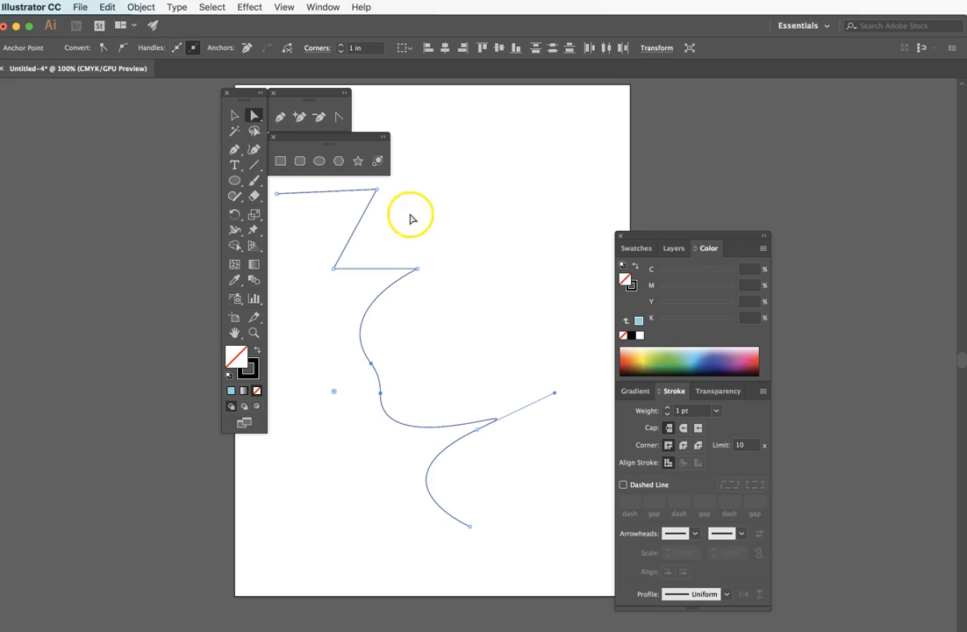
Select the path's uppermost corner anchor at X 3.06 in, Y 2.25 in and close the floating shape tools palette
click(379, 190)
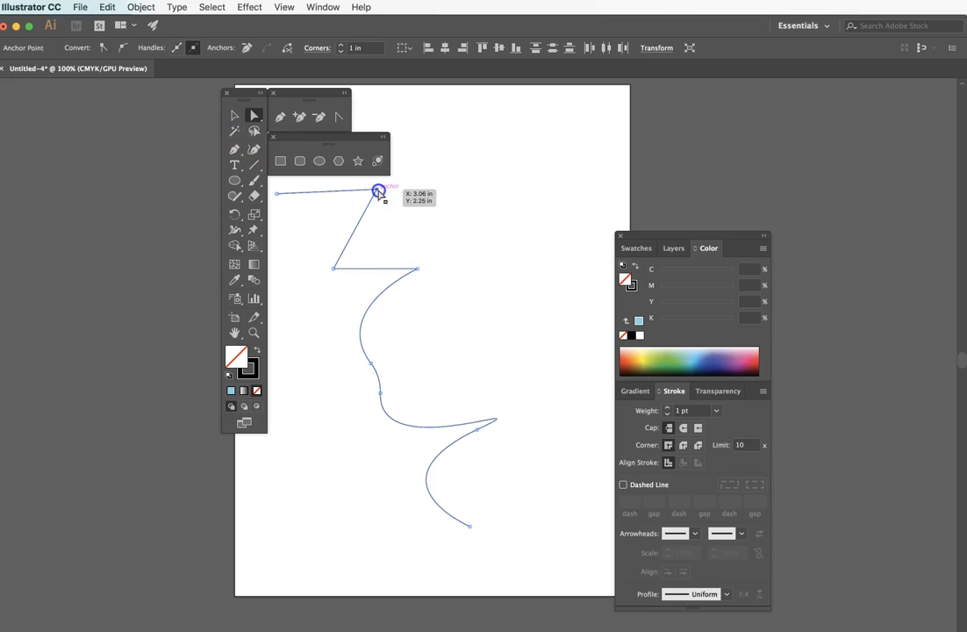
drag(304, 137, 320, 137)
click(288, 138)
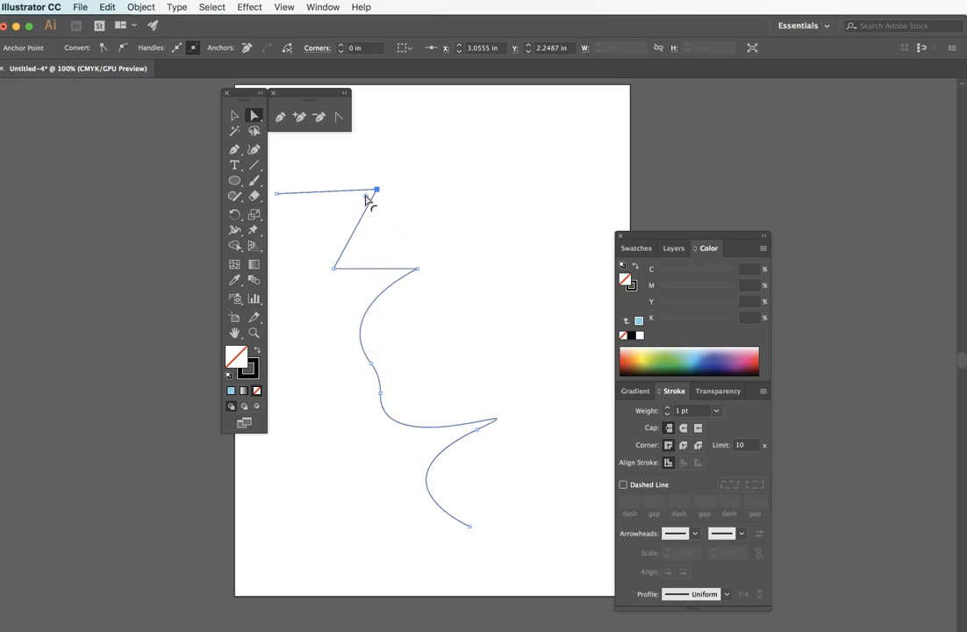
Try rounding the selected upper corner by about 0.37 in with its live corner widget, and undo it
mouse_move(366, 197)
mouse_down()
mouse_move(350, 204)
mouse_move(377, 190)
mouse_move(349, 207)
mouse_up()
click(399, 263)
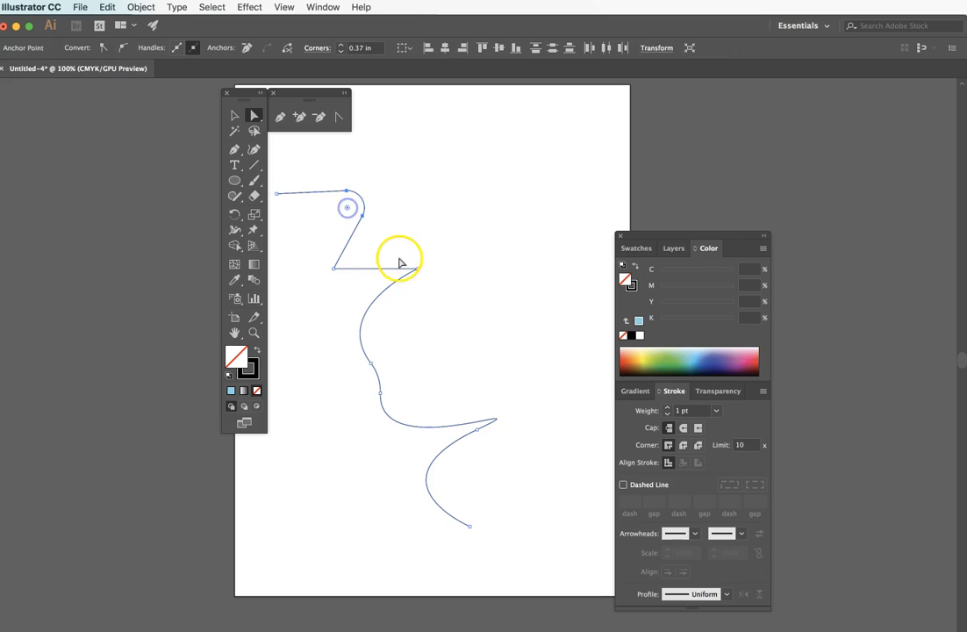
key(super+z)
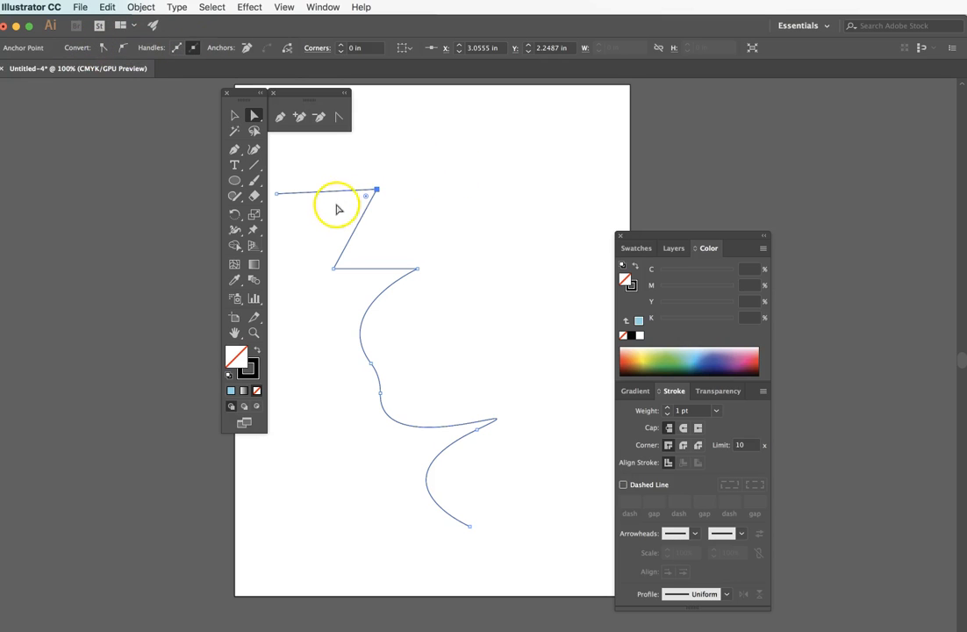
Convert the upper corner anchor to a smooth point, and compare its direction handles with those of the other corner and smooth anchors
click(376, 189)
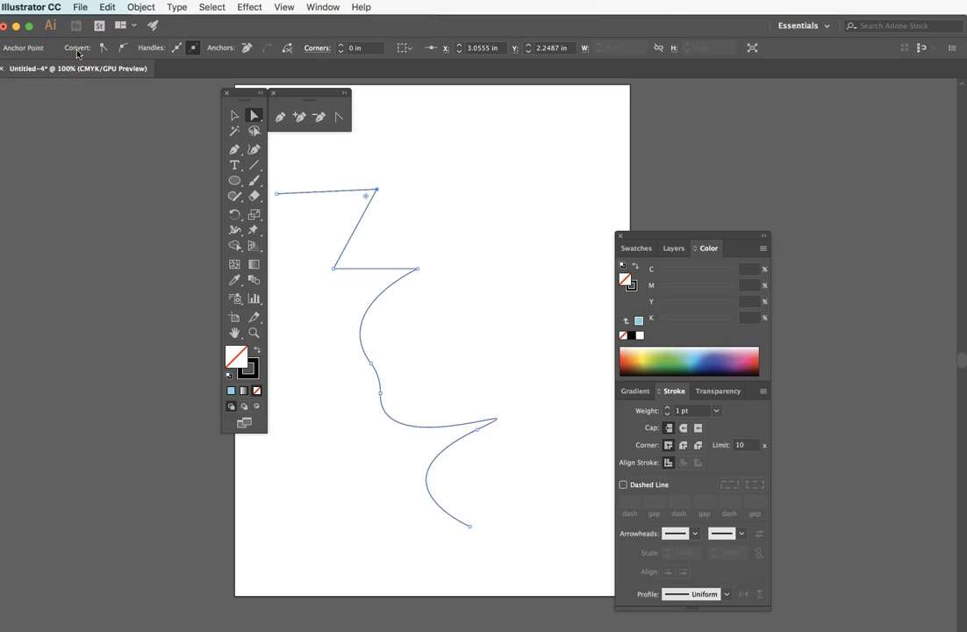
click(123, 48)
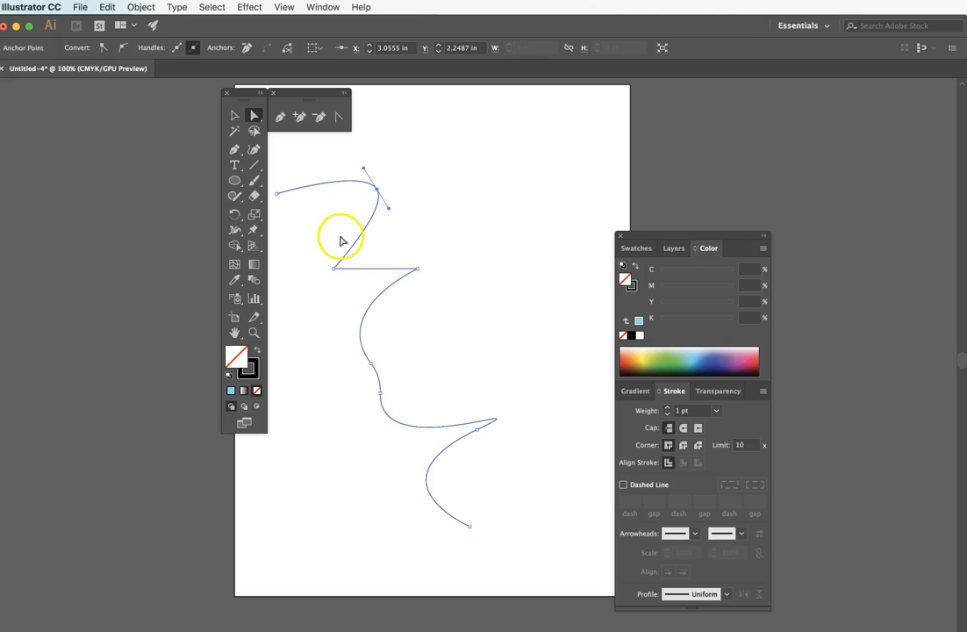
click(334, 269)
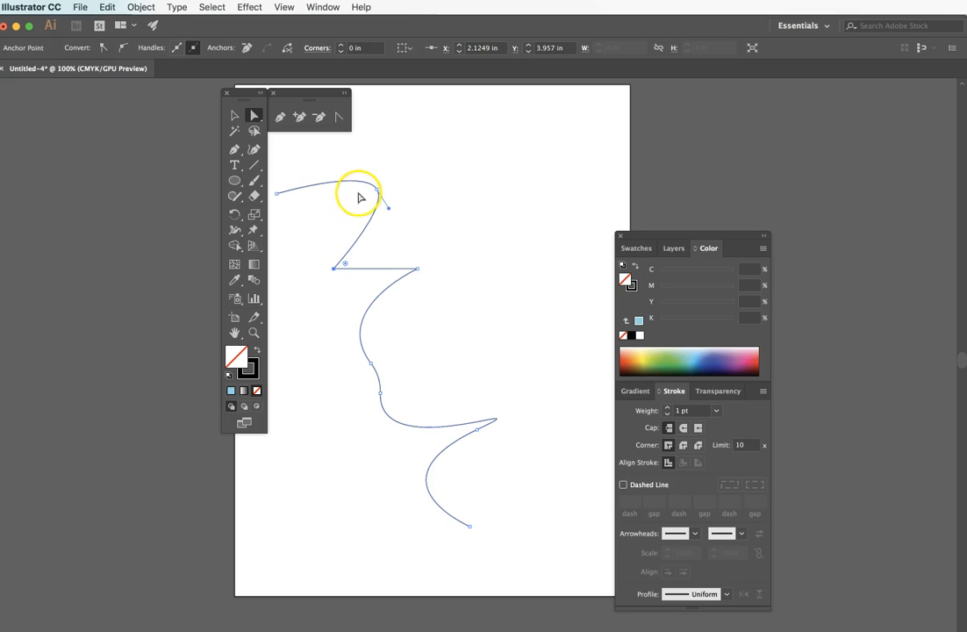
click(377, 189)
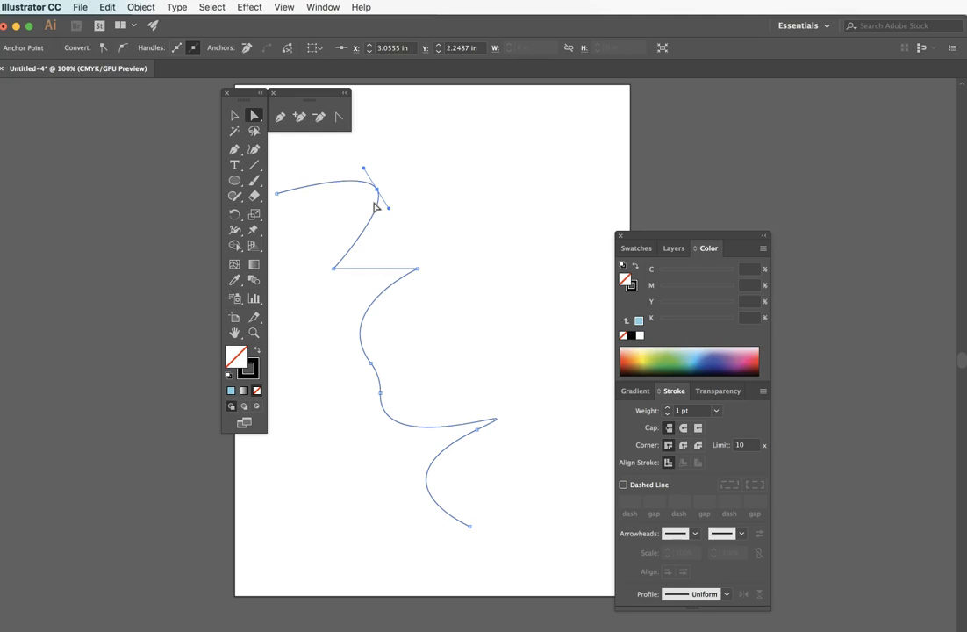
mouse_move(375, 207)
mouse_down()
mouse_move(371, 194)
mouse_move(392, 210)
mouse_move(382, 195)
mouse_move(387, 207)
mouse_move(365, 195)
mouse_move(372, 176)
mouse_move(389, 210)
mouse_up()
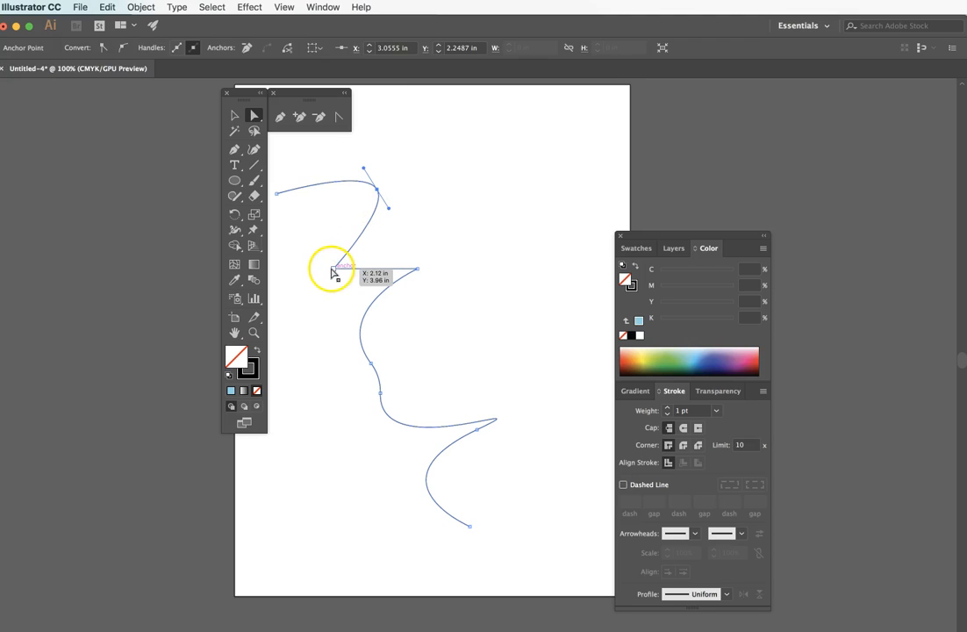
click(332, 270)
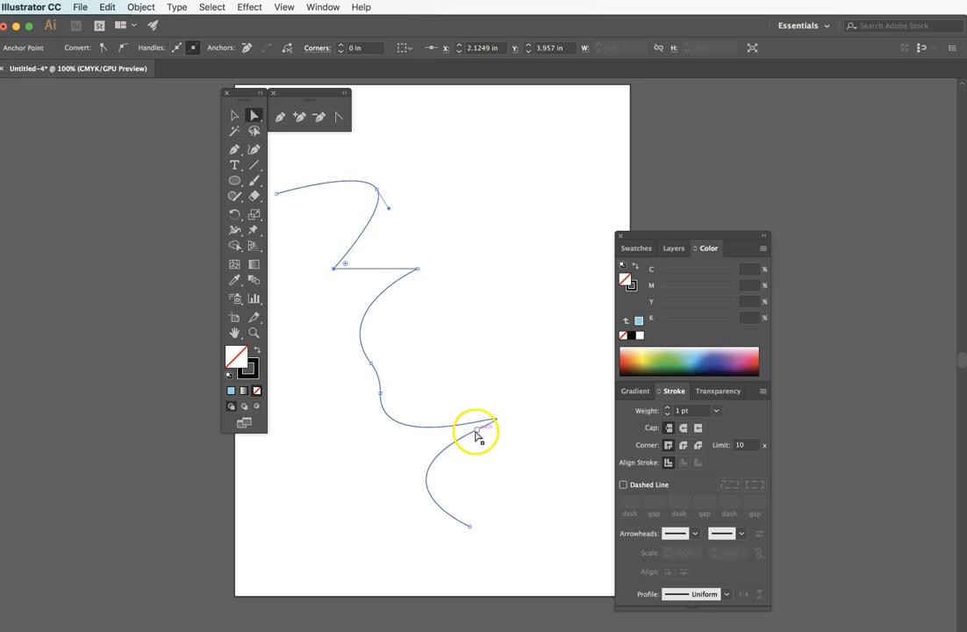
click(476, 431)
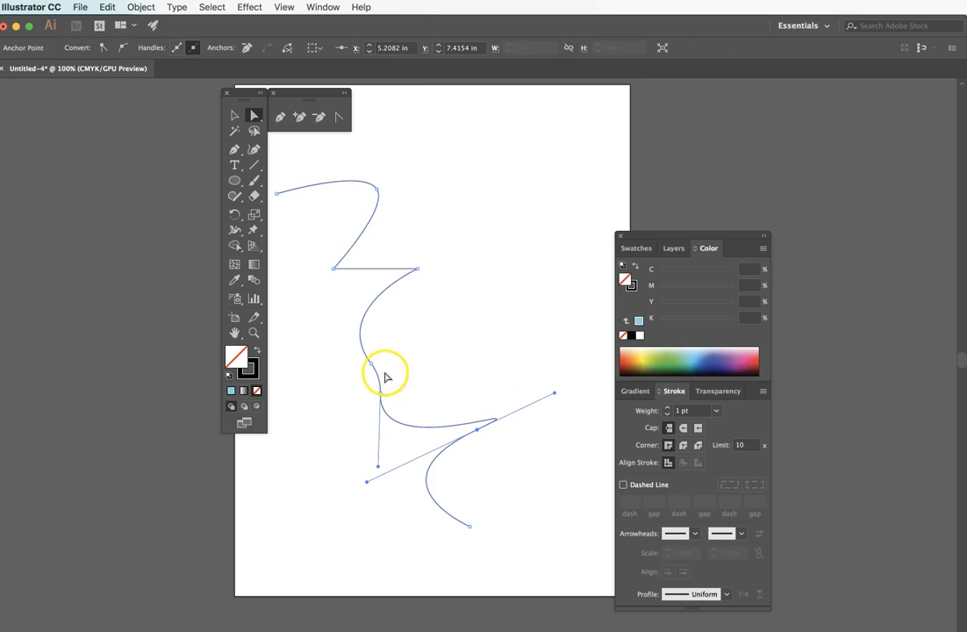
Continue the path from its lower endpoint with a straight segment, curve to a smooth anchor at about X 6.22 in, Y 2.44 in, and close it at the starting anchor
click(280, 117)
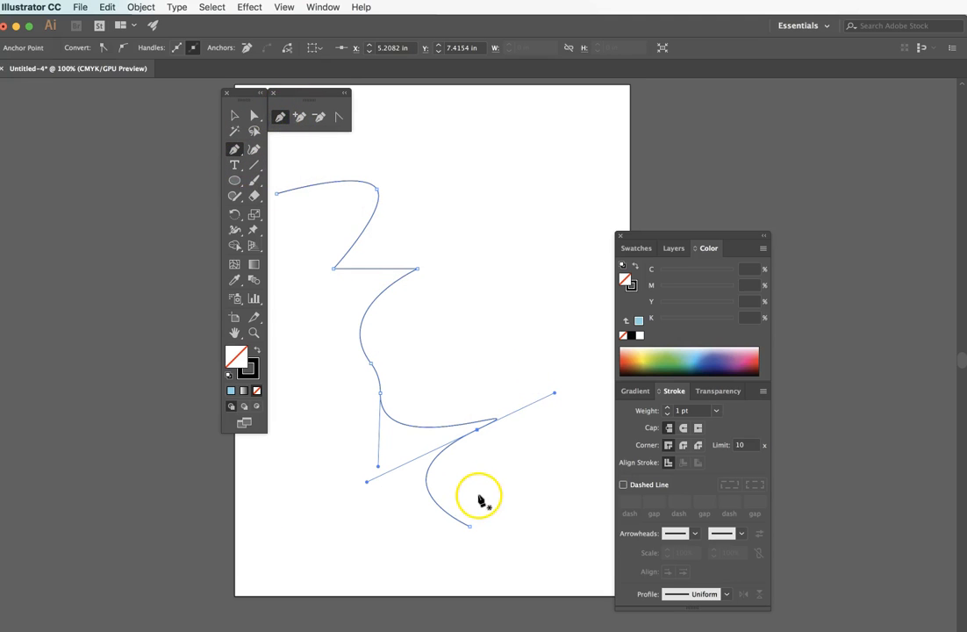
scroll(477, 518, up, 1)
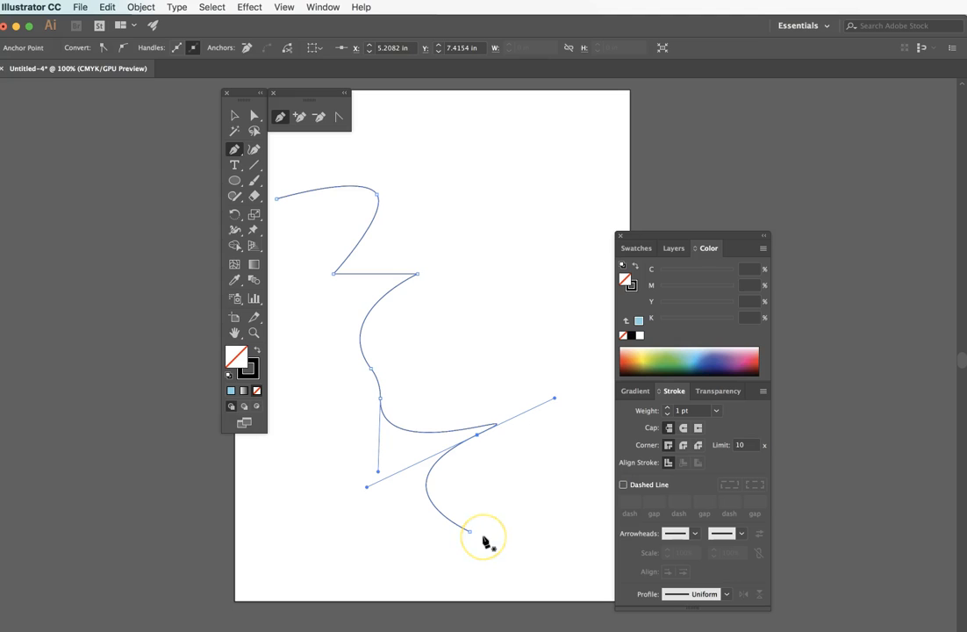
click(483, 542)
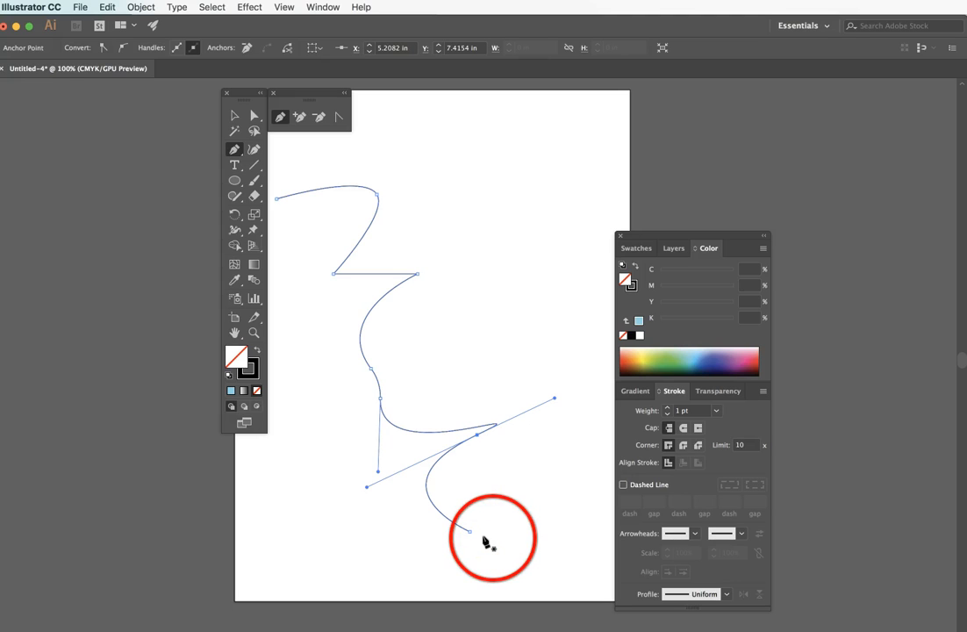
click(472, 533)
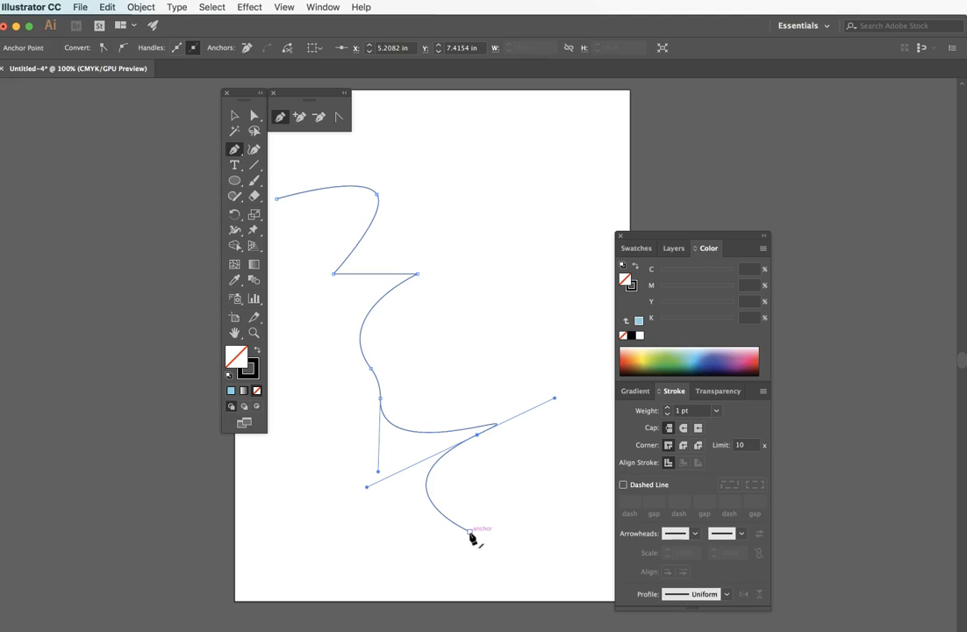
drag(469, 532, 544, 377)
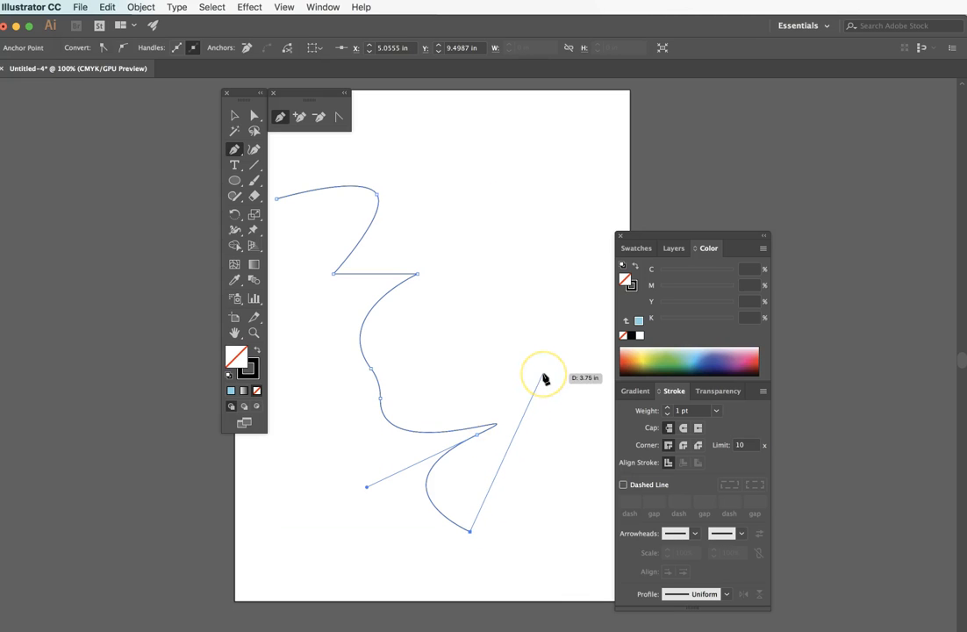
drag(544, 377, 458, 174)
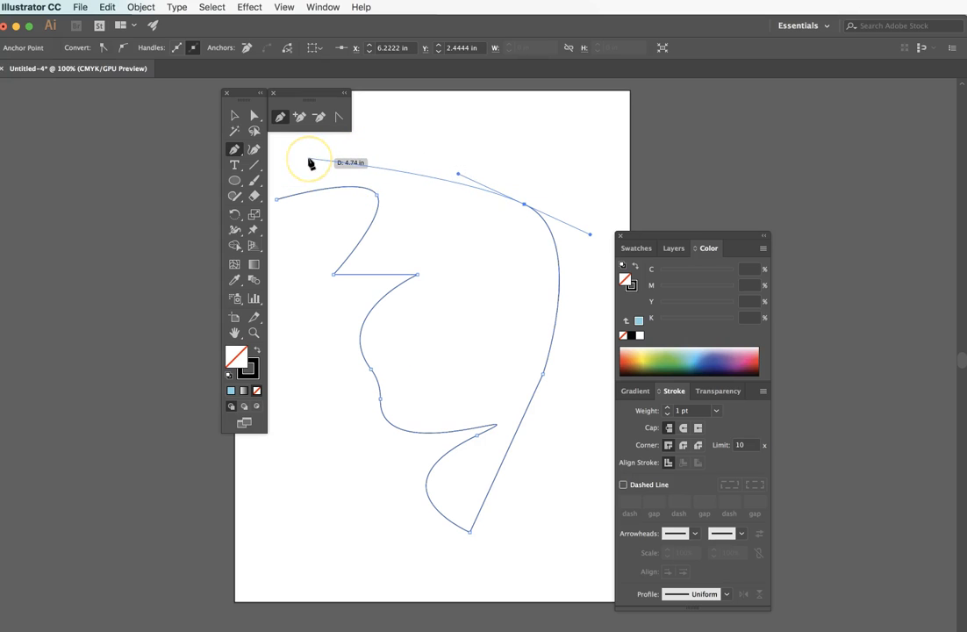
click(277, 202)
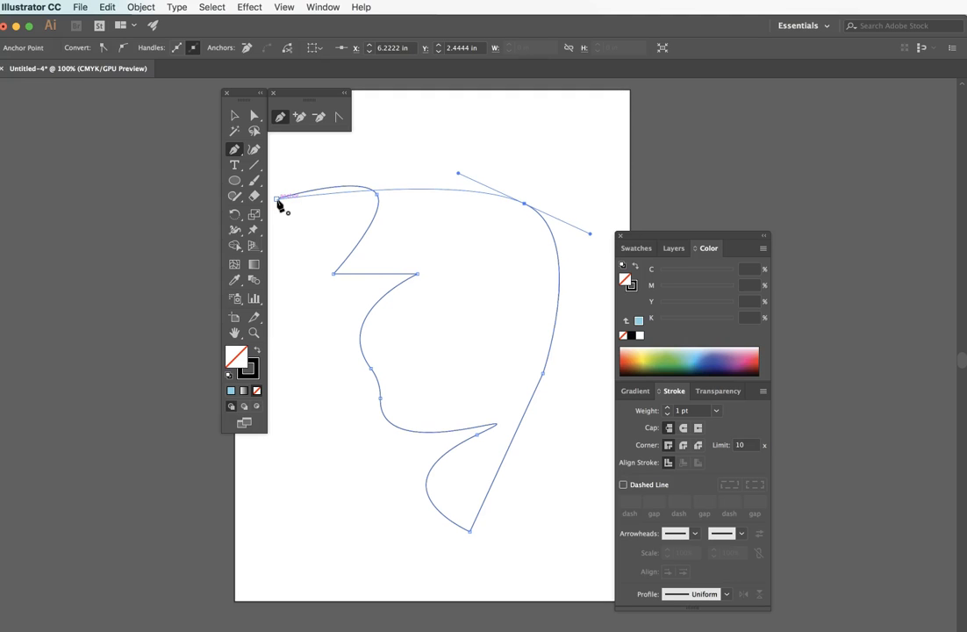
drag(276, 201, 133, 283)
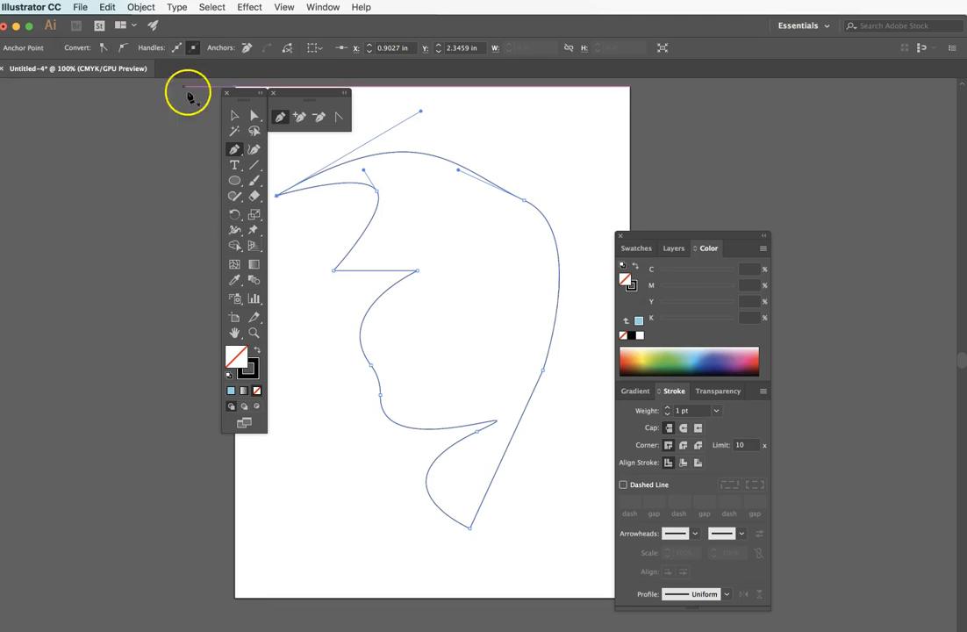
Select the whole closed path with the Selection tool and fill it with the light blue colour
click(234, 115)
click(593, 148)
click(524, 205)
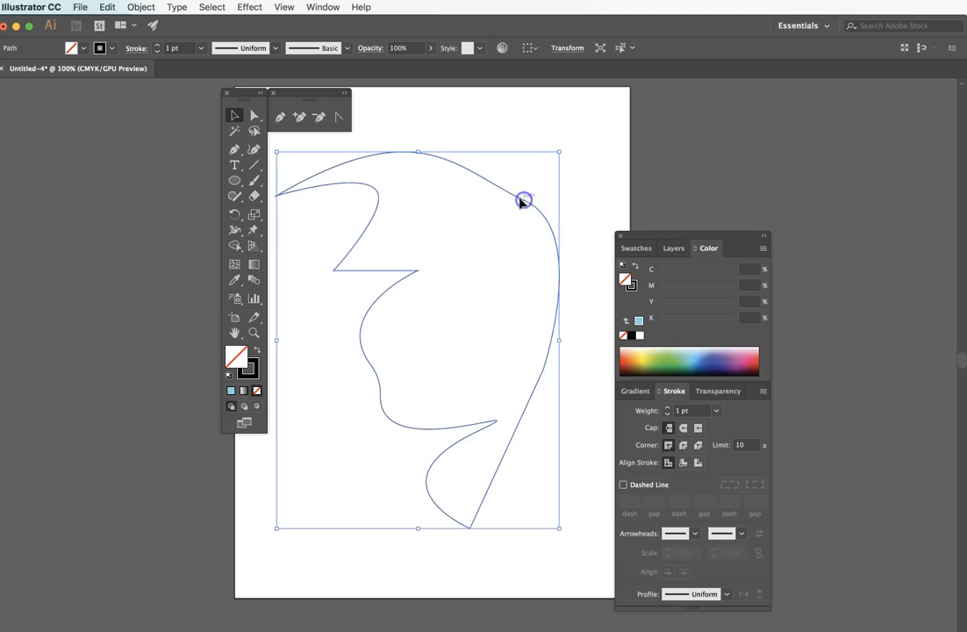
click(231, 391)
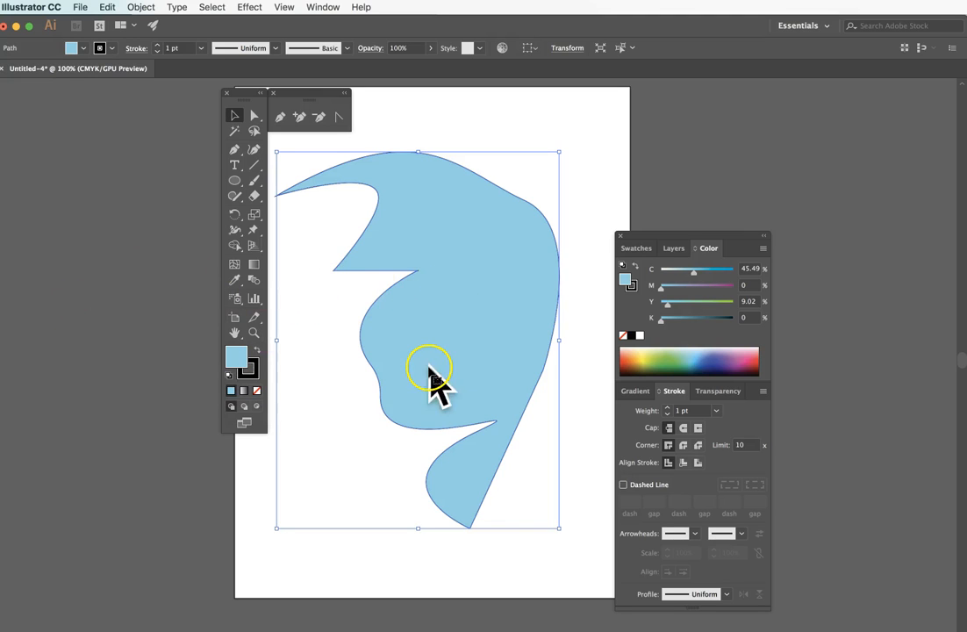
Delete the blue-filled shape from the artboard
click(459, 137)
click(439, 264)
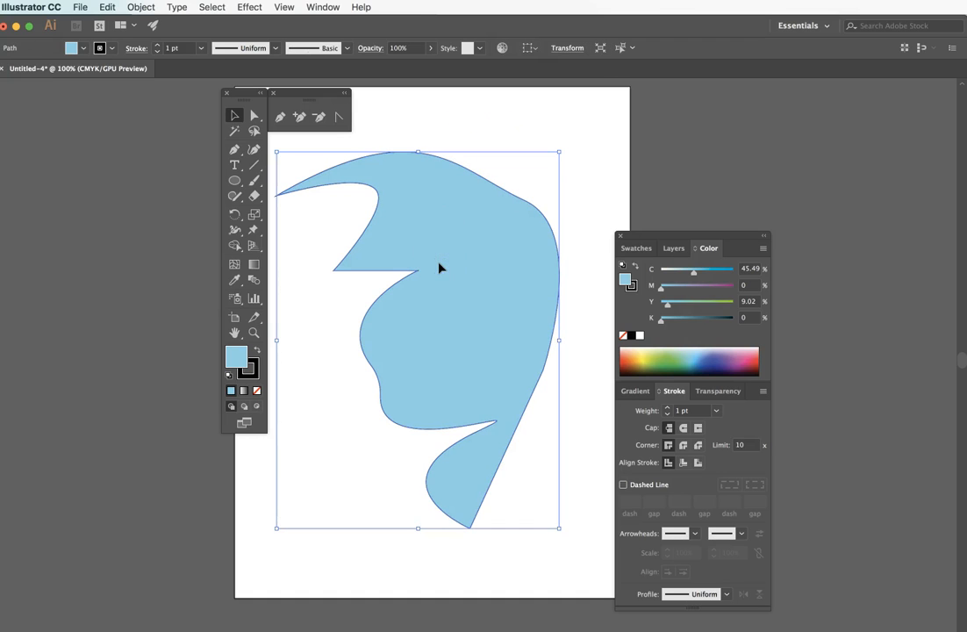
key(Delete)
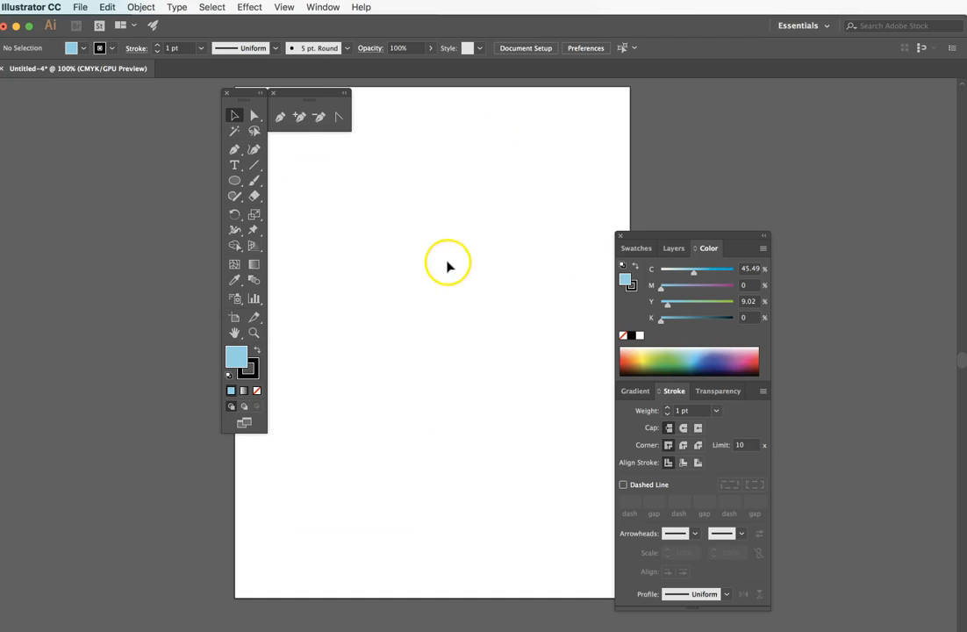
Draw an open zigzag of five straight segments ending at about X 3.25 in, Y 3.17 in, set its fill to none and deselect it
click(234, 149)
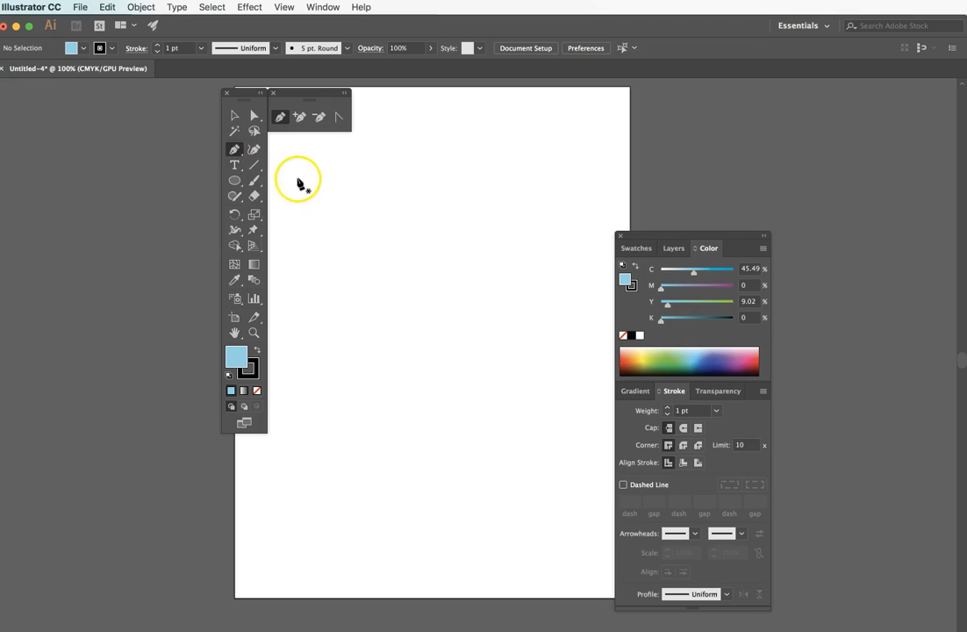
click(292, 250)
click(304, 211)
click(314, 274)
click(343, 216)
click(375, 259)
click(387, 235)
click(257, 393)
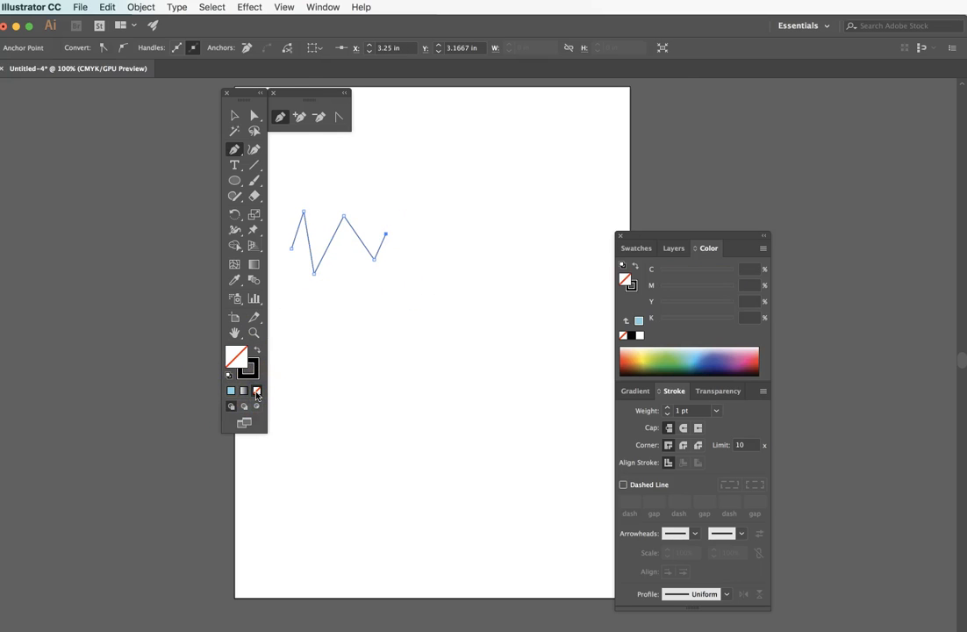
click(234, 115)
click(462, 175)
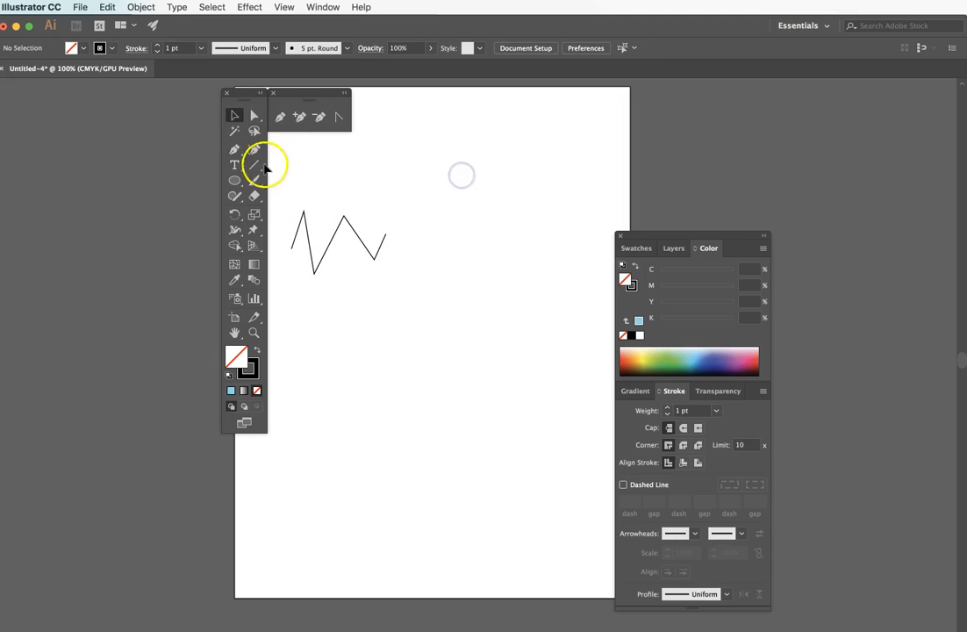
Draw an open path of scalloped curves below the zigzag with the Pen tool, ending at about X 4.38 in, Y 5.38 in
click(235, 149)
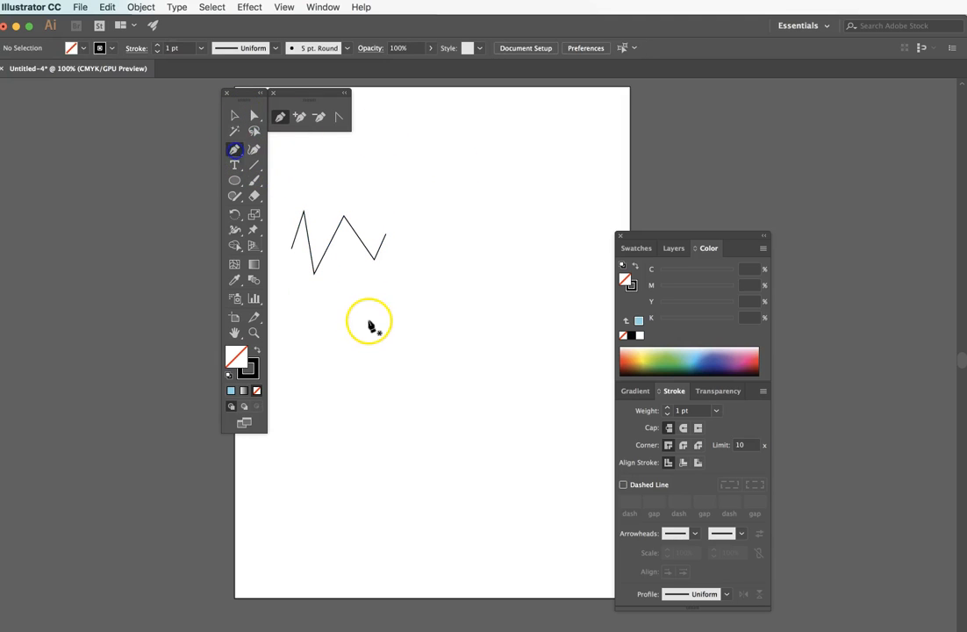
click(287, 346)
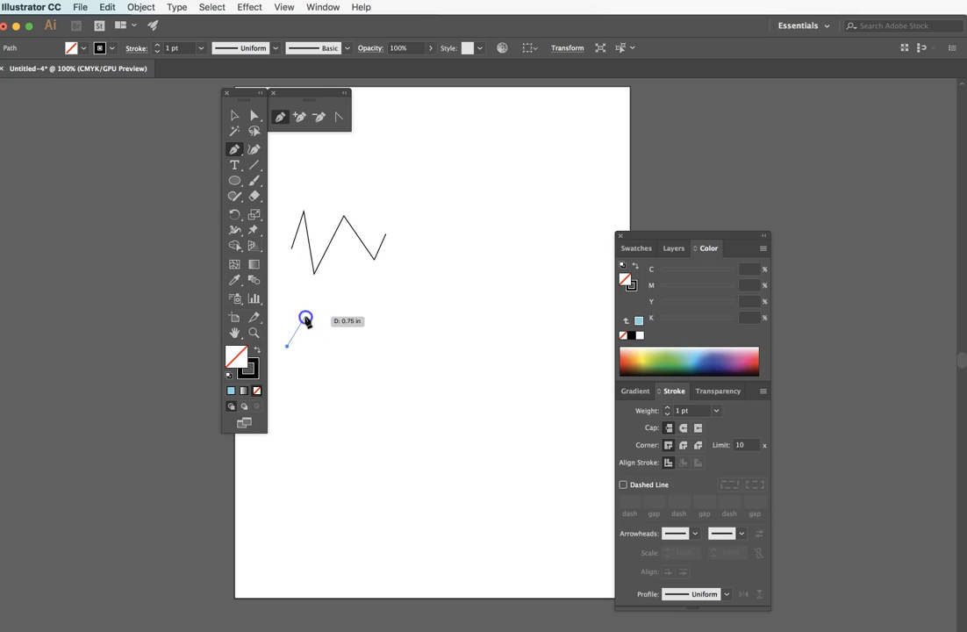
click(321, 377)
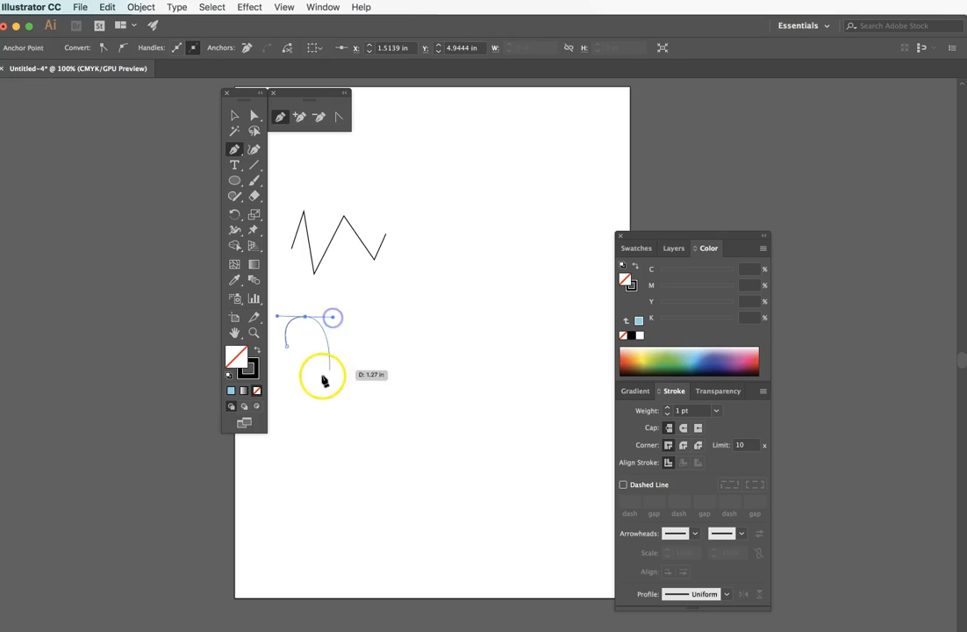
drag(361, 335, 479, 363)
click(386, 382)
click(378, 393)
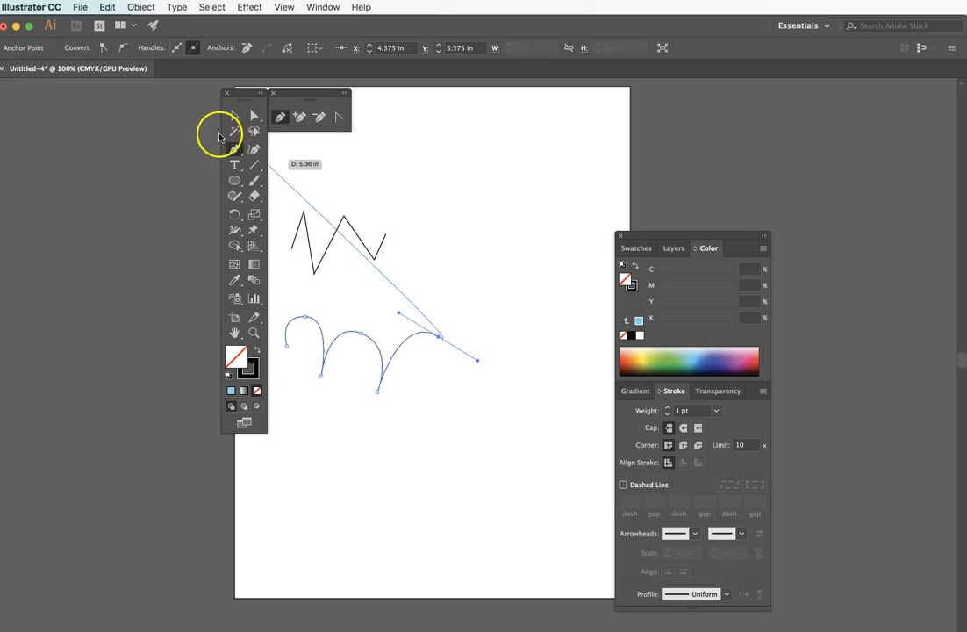
Move the scalloped path up above the zigzag with the Selection tool and deselect it
click(234, 115)
click(494, 250)
click(417, 341)
drag(410, 339, 479, 167)
click(410, 403)
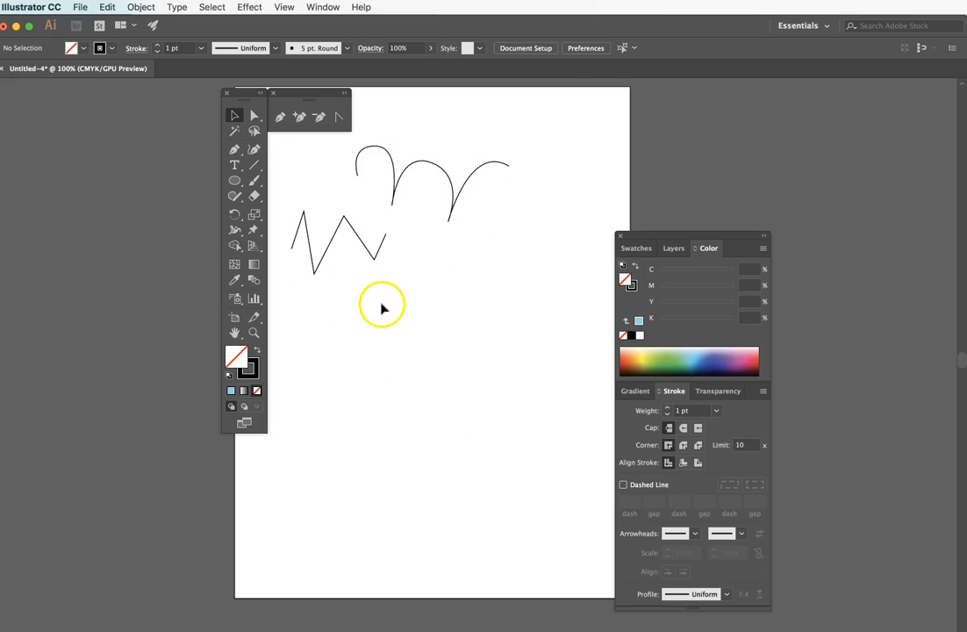
Draw three straight sides of a square below the zigzag, each upright about 1.65 in long, ending at about X 3.53 in, Y 7.35 in
click(234, 154)
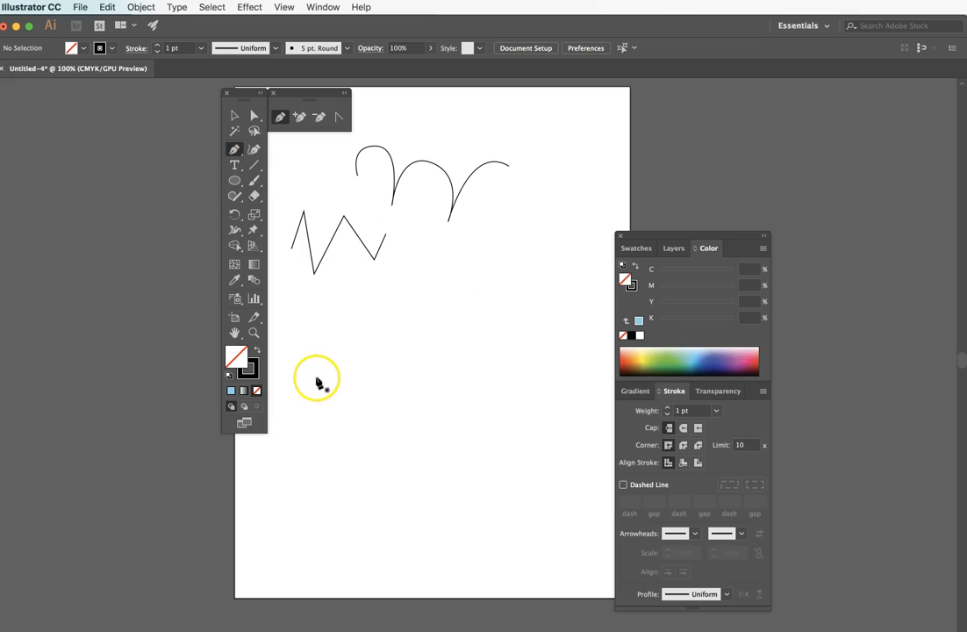
drag(326, 429, 326, 354)
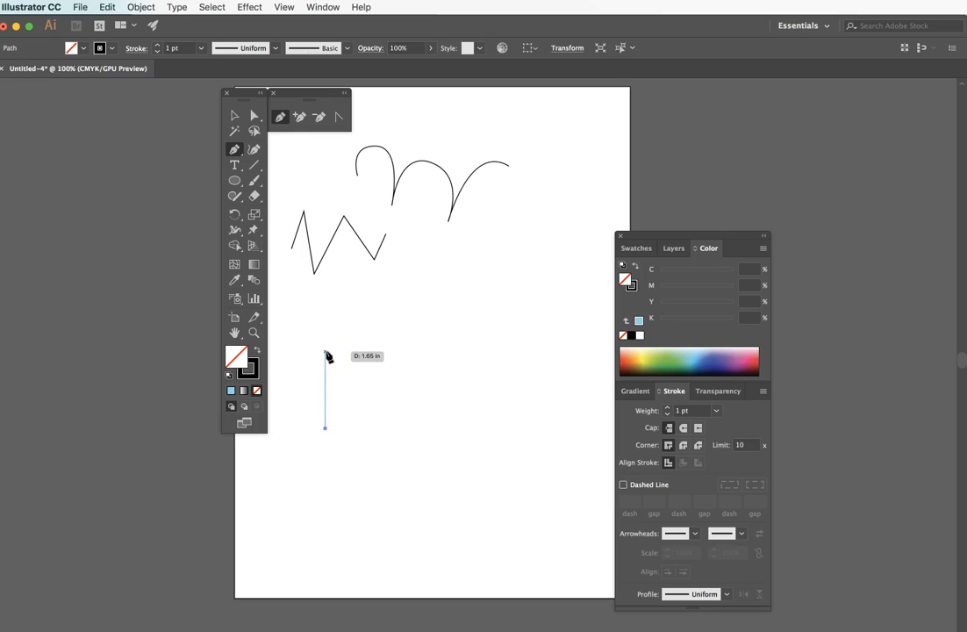
click(326, 352)
click(397, 352)
click(400, 428)
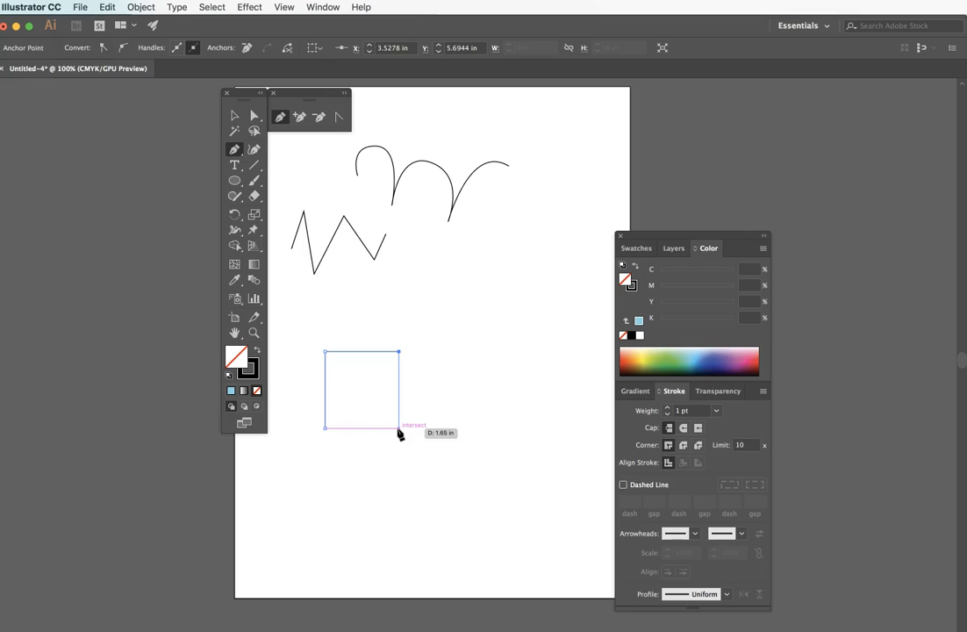
click(399, 428)
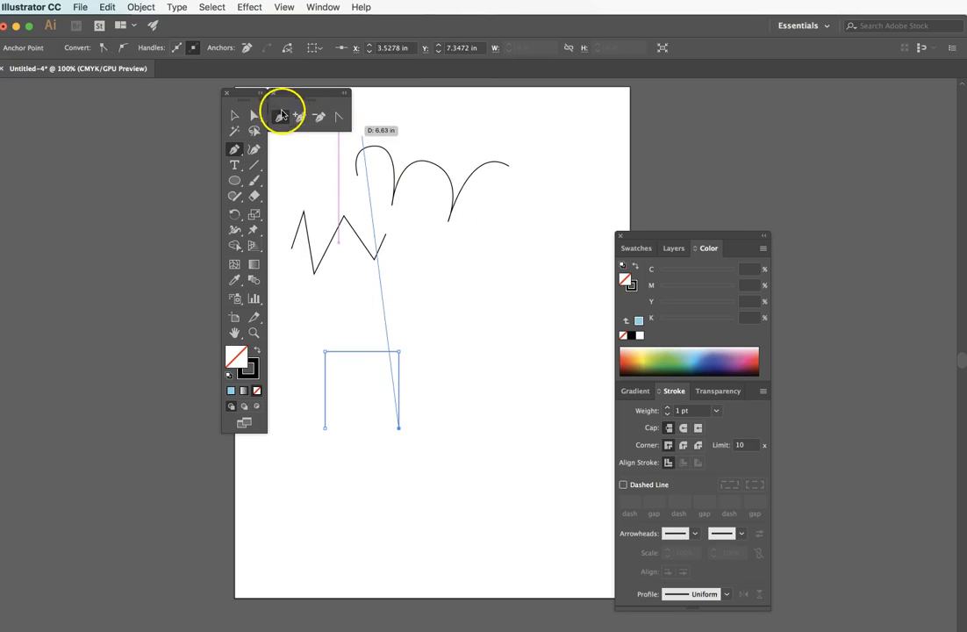
Turn off Smart Guides and extend the path with four right-angled straight segments ending at about X 6.97 in, Y 8.35 in
click(284, 7)
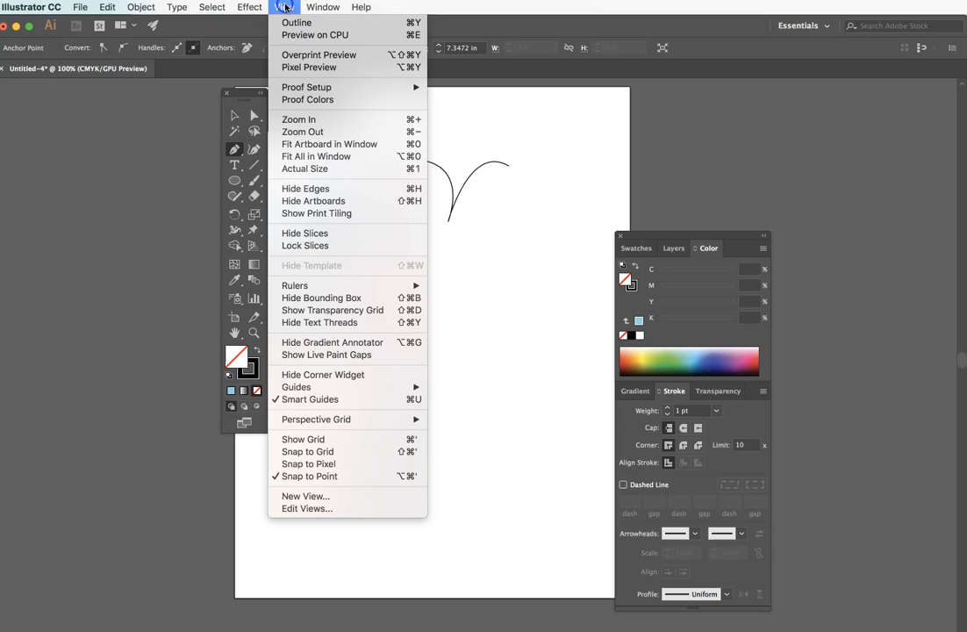
click(336, 400)
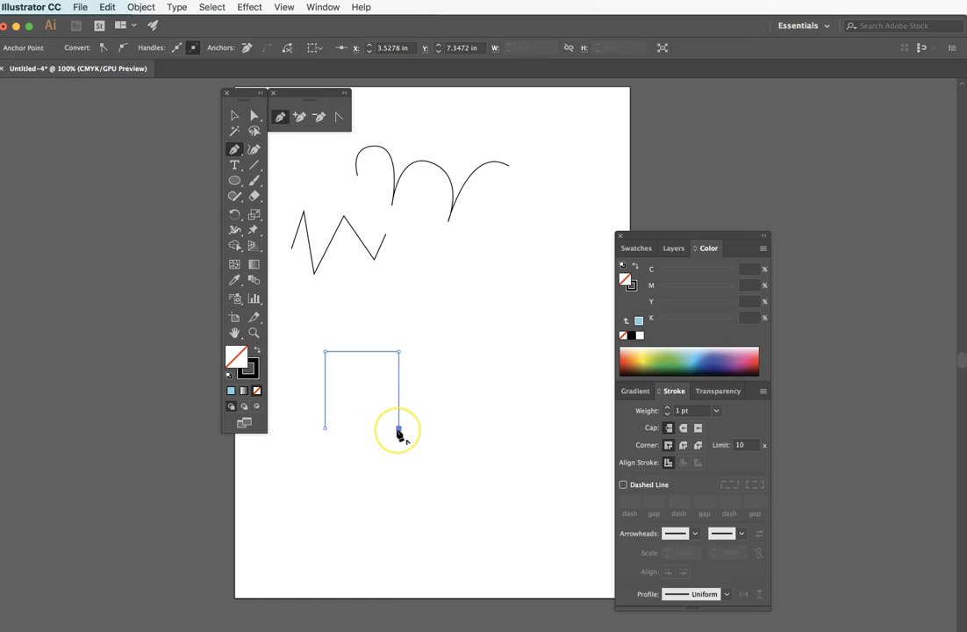
drag(399, 429, 483, 431)
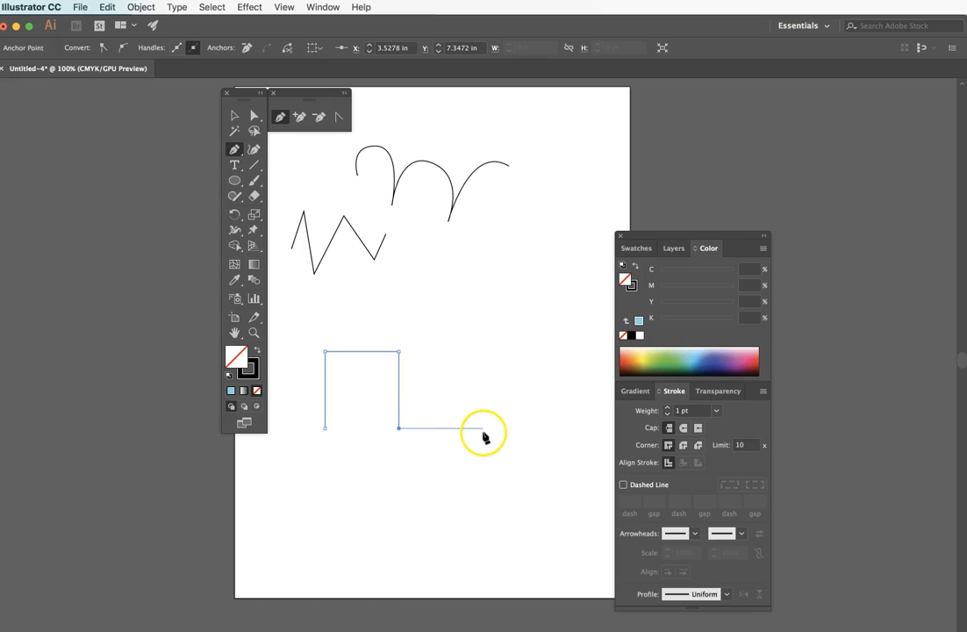
click(470, 429)
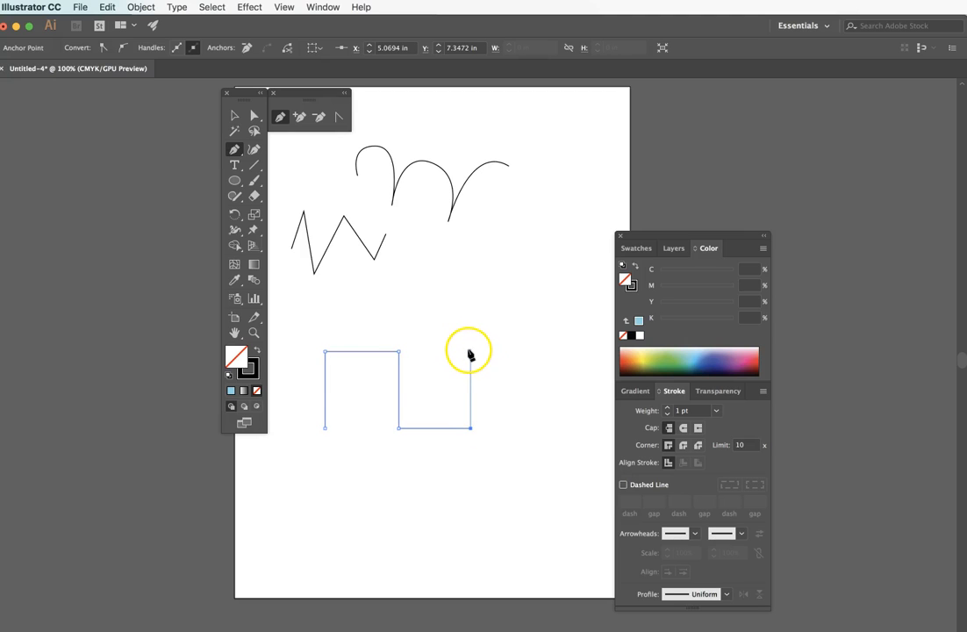
click(470, 299)
click(559, 299)
click(558, 475)
Move the stepped path upward with the Selection tool, just below the scalloped path and overlapping the zigzag
click(234, 115)
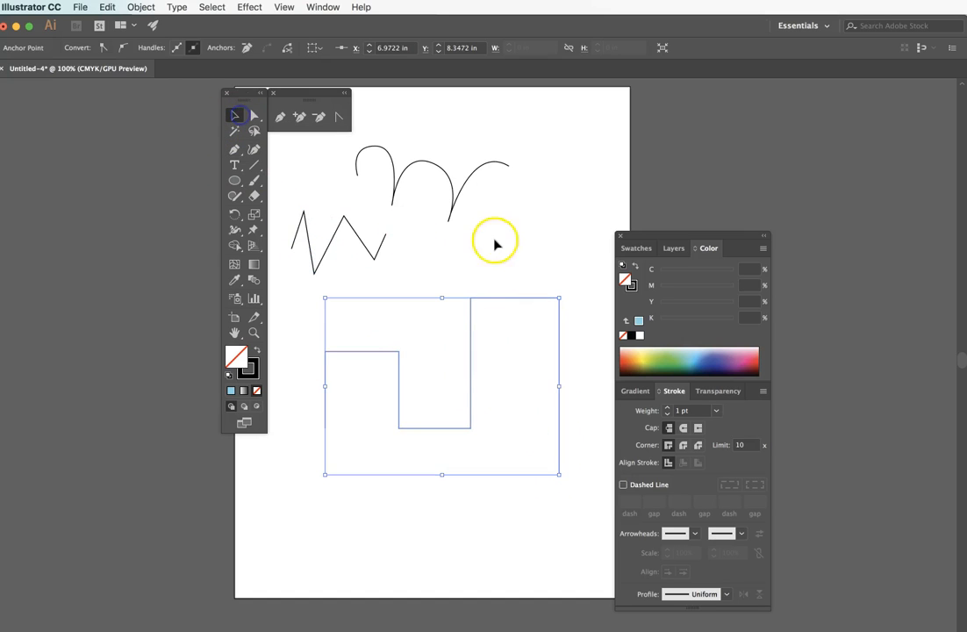
click(494, 245)
drag(494, 299, 558, 173)
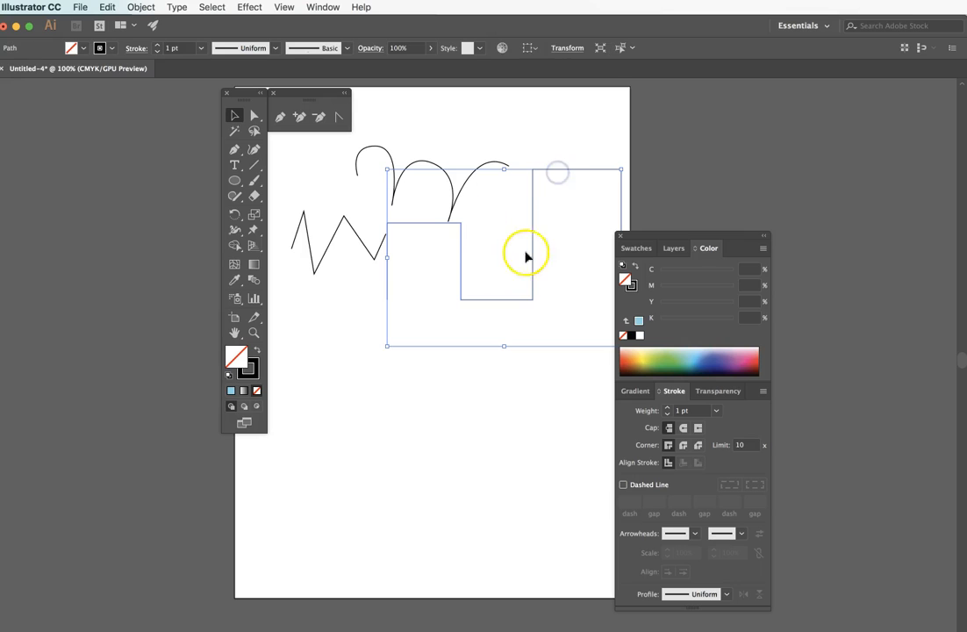
drag(533, 265, 471, 319)
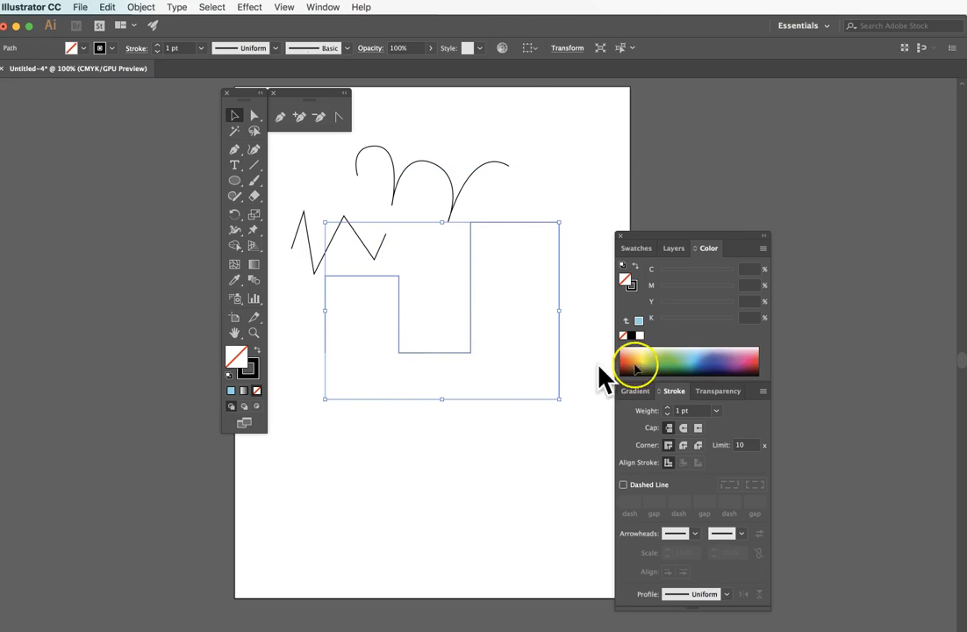
Try a blue and then a yellow-orange fill on the stepped path, and set its fill back to none
click(711, 357)
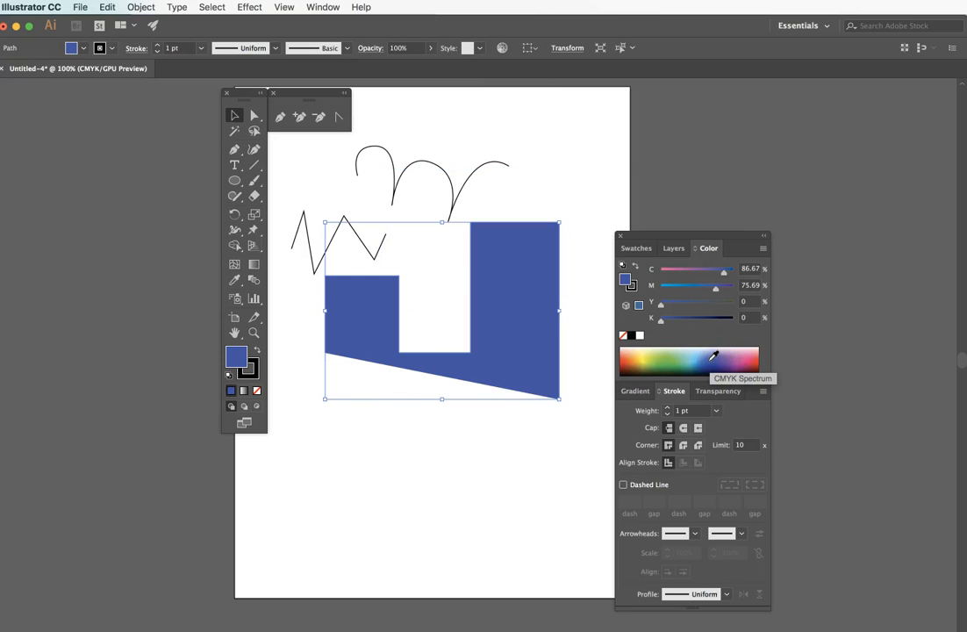
click(635, 357)
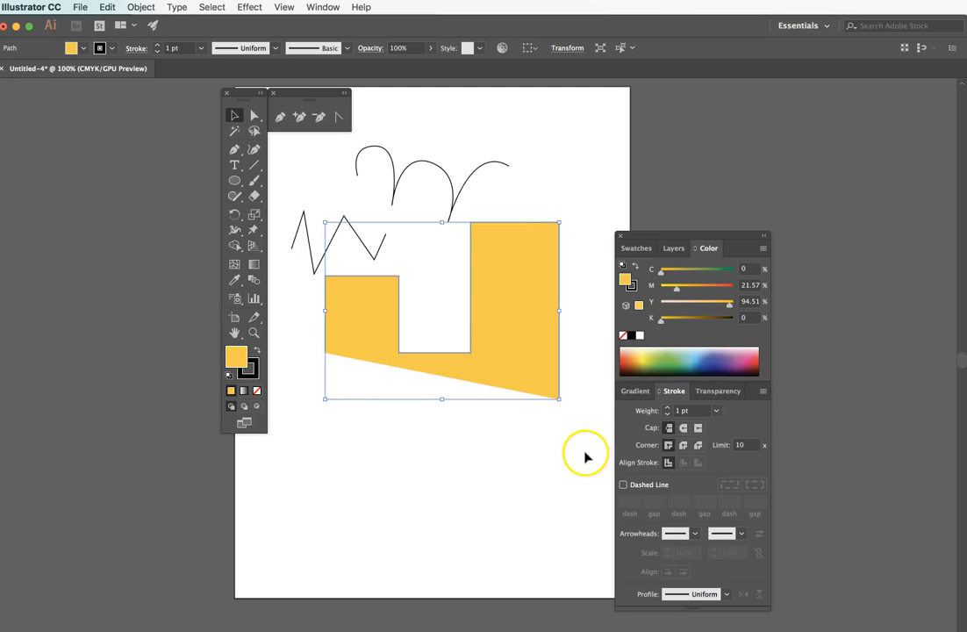
click(260, 394)
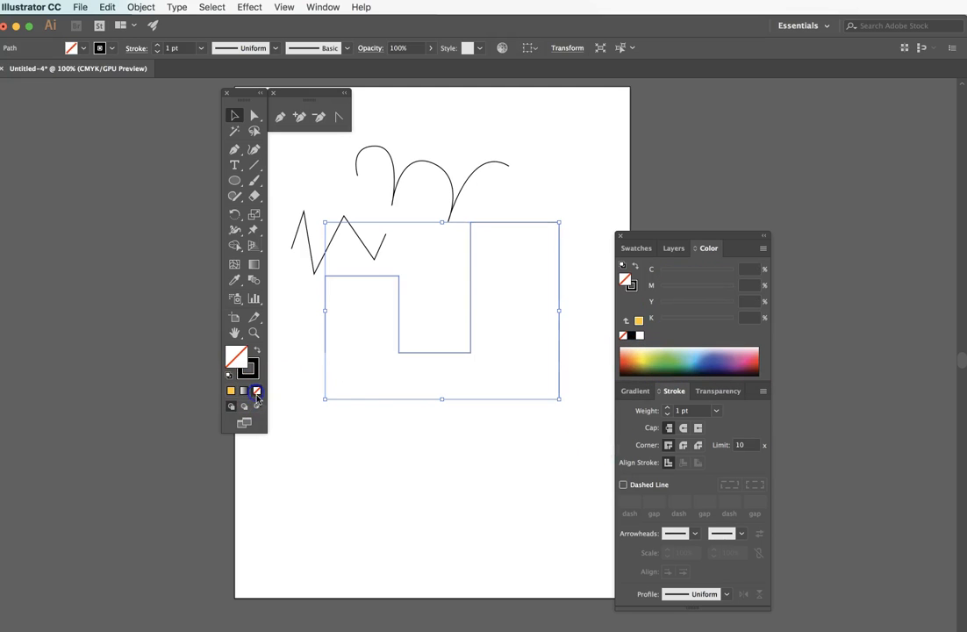
Deselect the stepped path, then move it slightly higher to free space in the lower part of the artboard
click(310, 162)
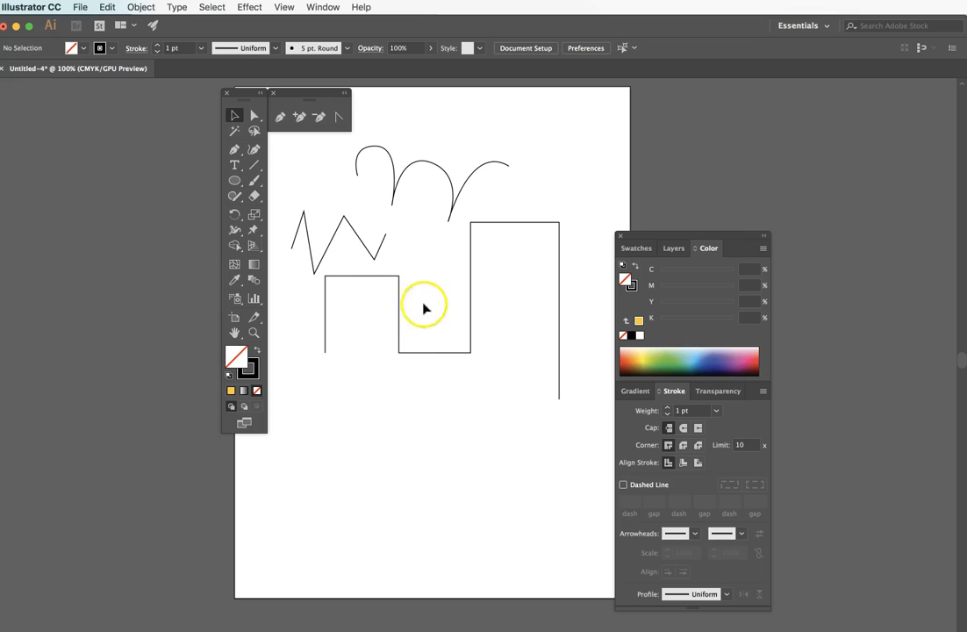
drag(397, 305, 401, 284)
Start a path near the artboard's lower left, curving to a smooth anchor with horizontal handles at about X 2.04 in, Y 7.69 in
click(235, 149)
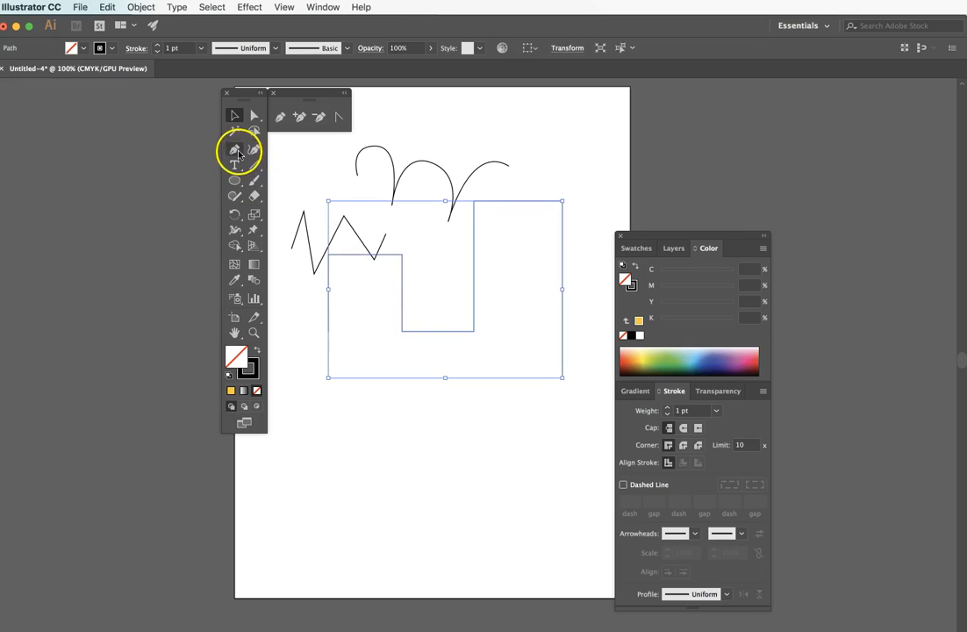
click(290, 493)
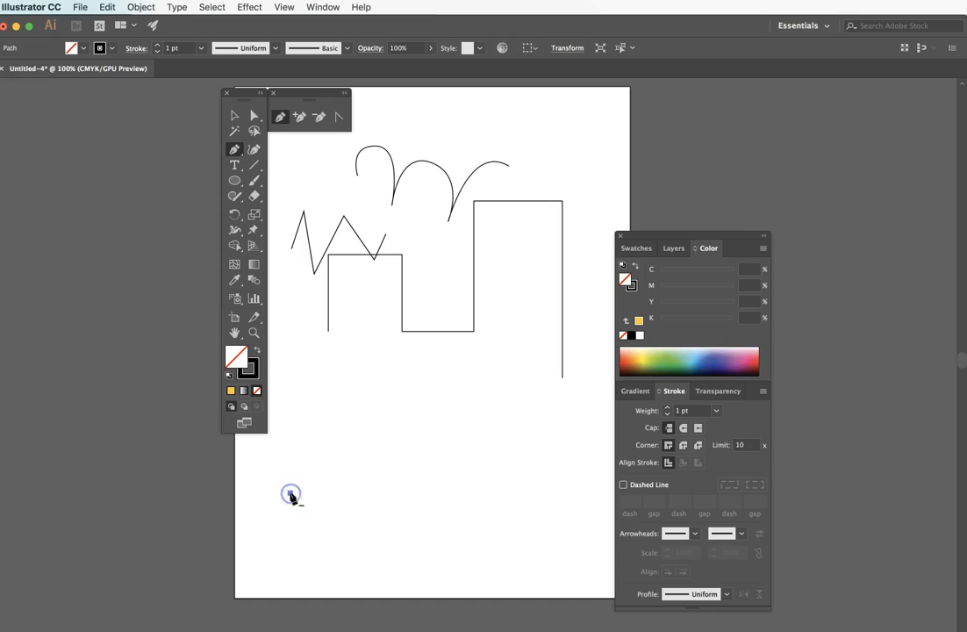
click(330, 447)
drag(346, 447, 365, 448)
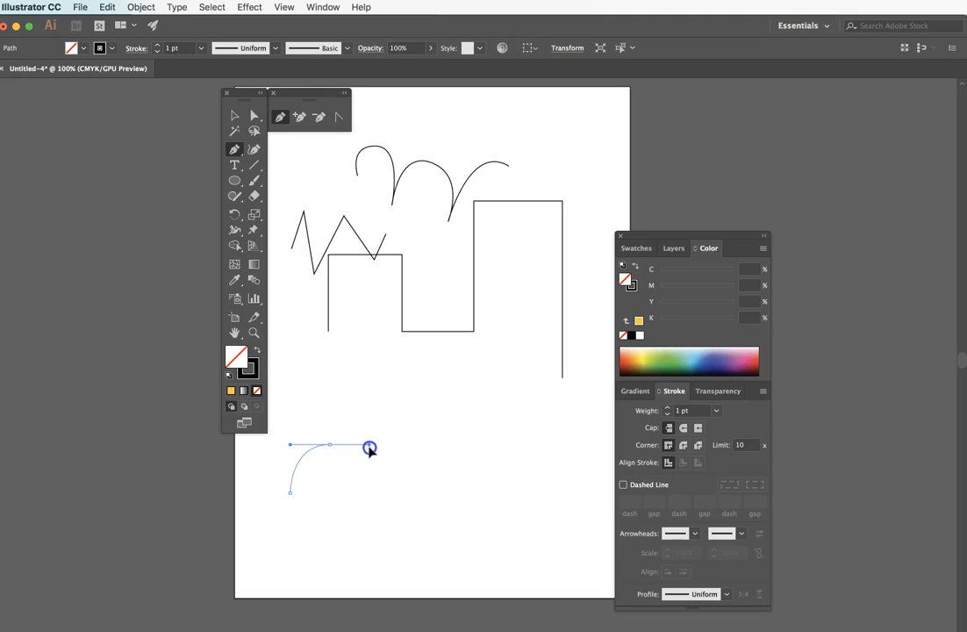
drag(369, 447, 370, 446)
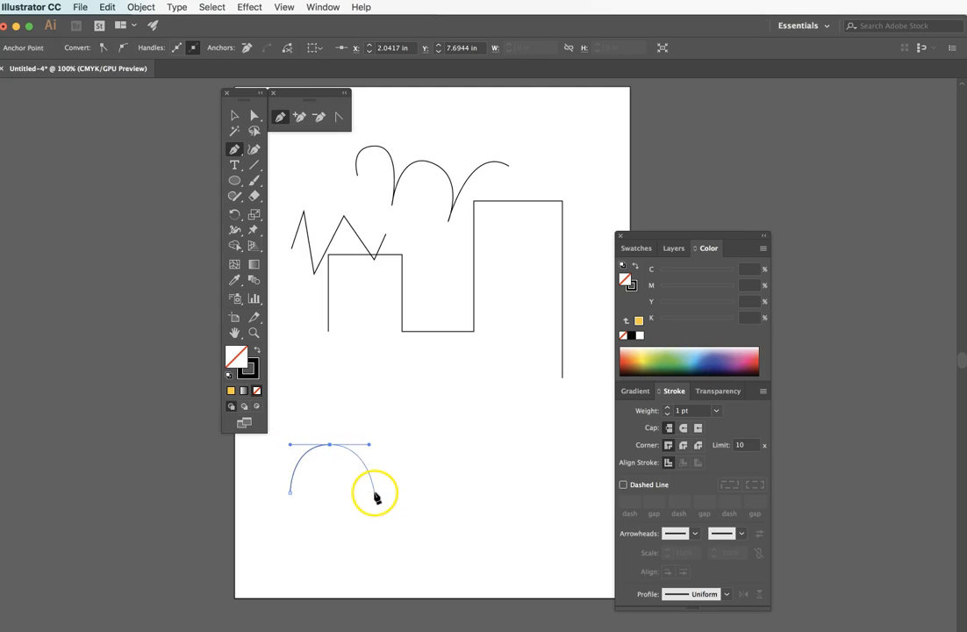
Turn on Smart Guides and continue the path into a row of three aligned arches ending at about X 6.65 in, Y 8.74 in
click(284, 7)
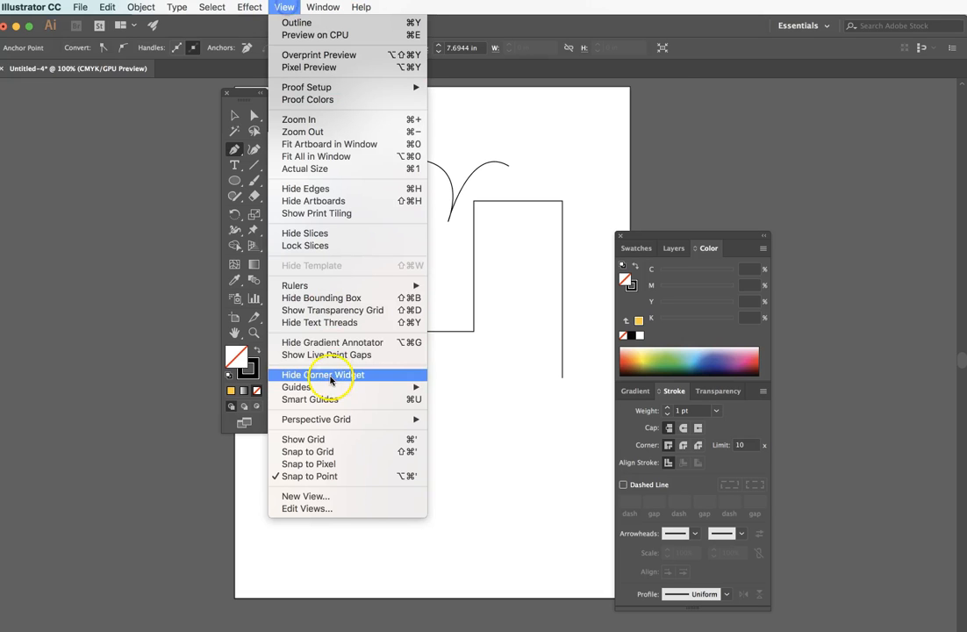
click(318, 399)
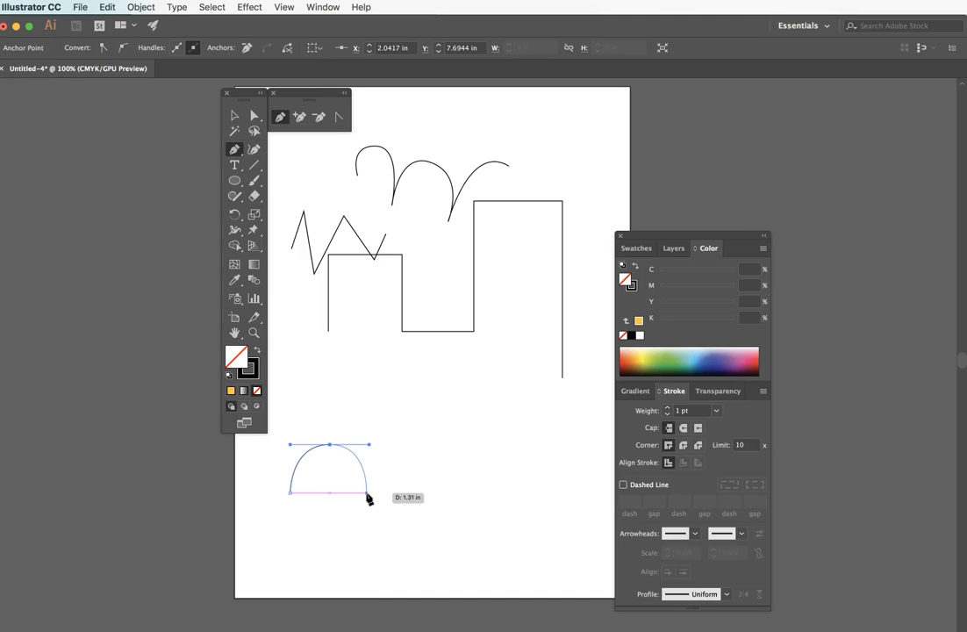
mouse_move(368, 496)
mouse_down()
mouse_move(398, 447)
mouse_move(450, 451)
mouse_up()
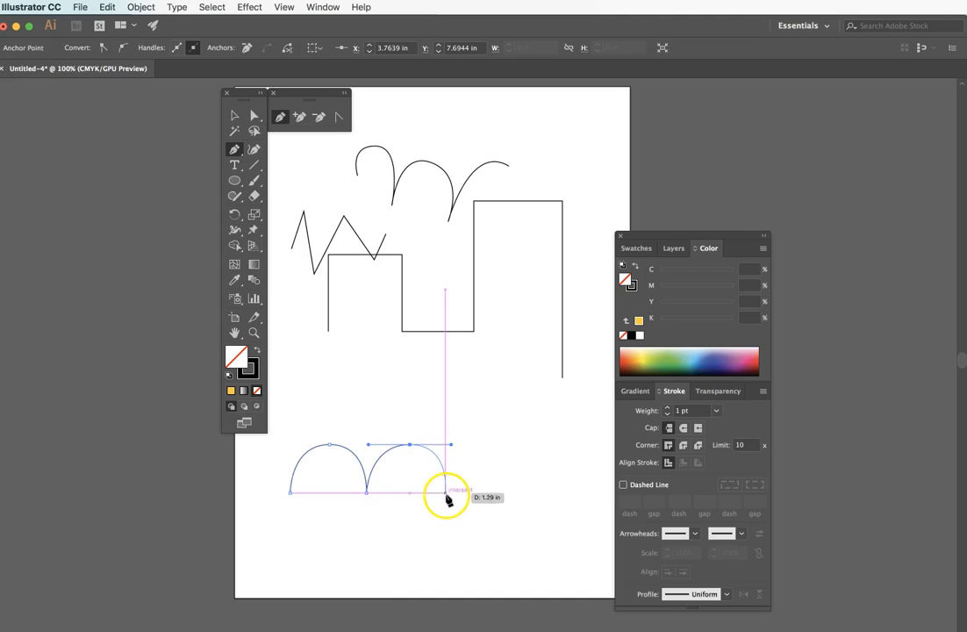
drag(453, 494, 540, 458)
click(544, 495)
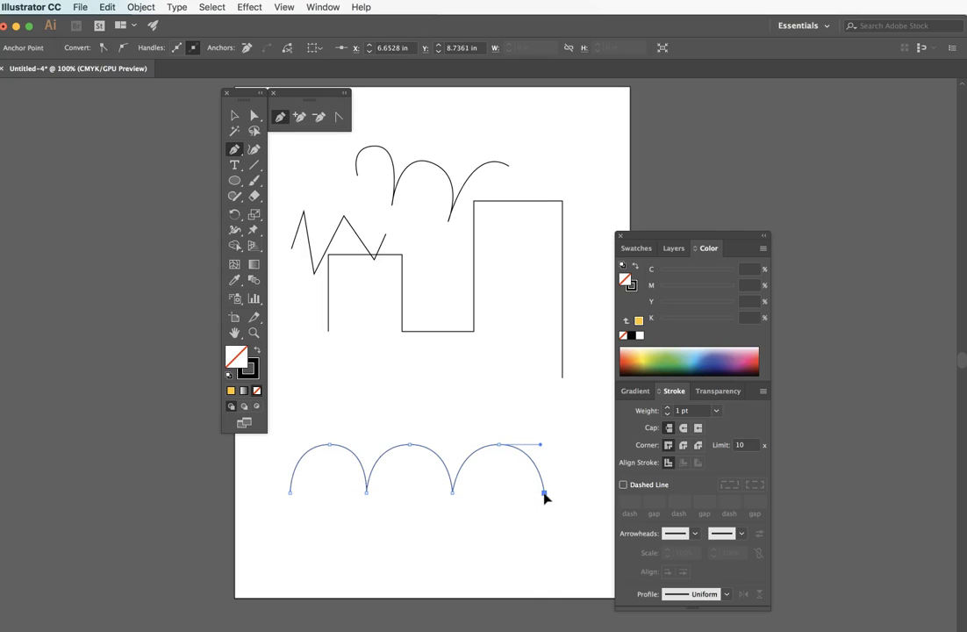
Move the three-arch path up to just below the stepped path with the Selection tool
click(235, 116)
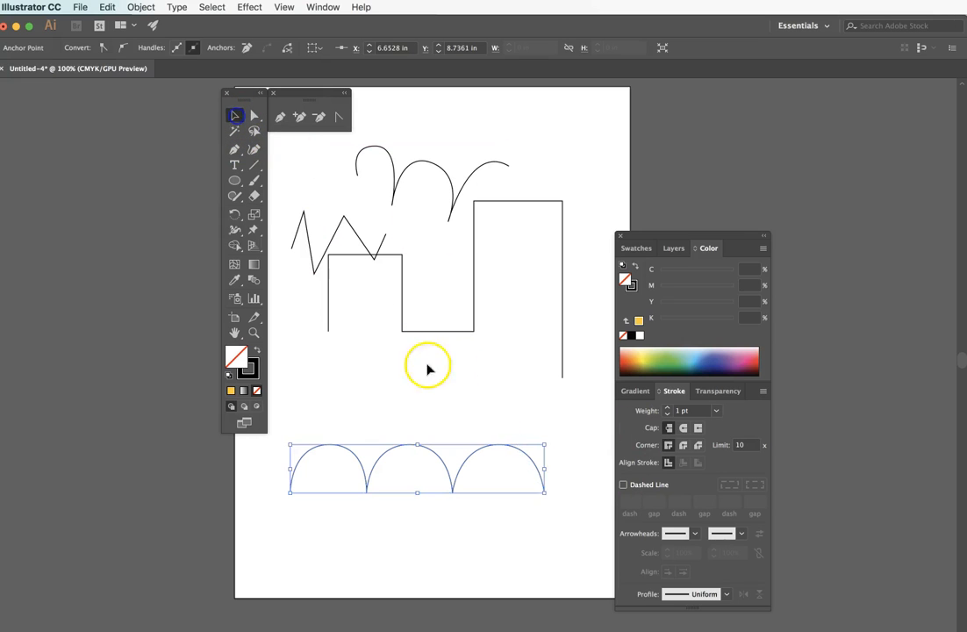
drag(424, 449, 443, 366)
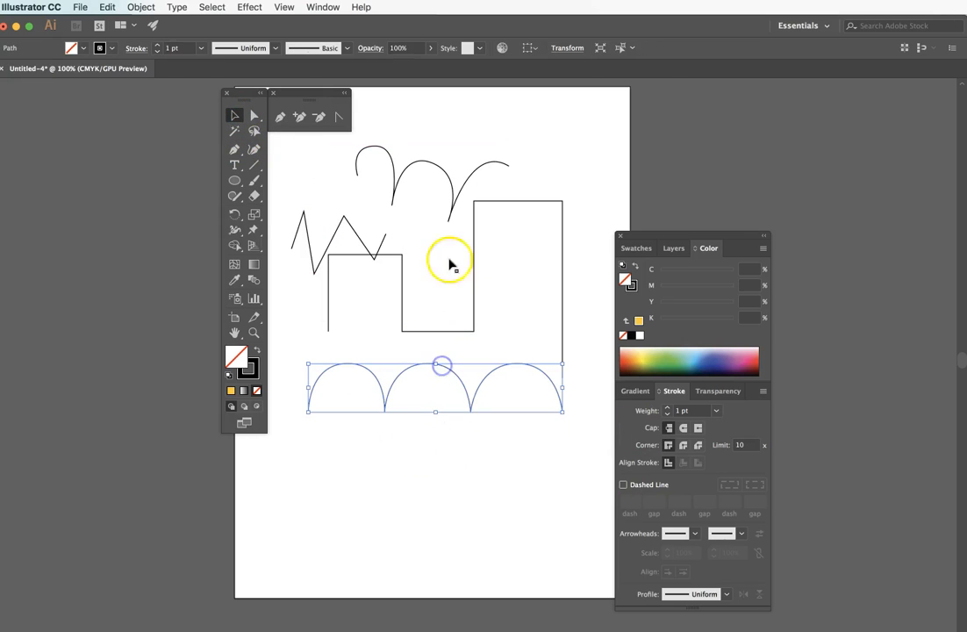
Start a wavy path near the artboard's lower left with smooth, horizontal-handled anchors at about X 1.58, Y 8.47 in and X 2.61, Y 10.17 in, rising to a second crest
super+click(277, 526)
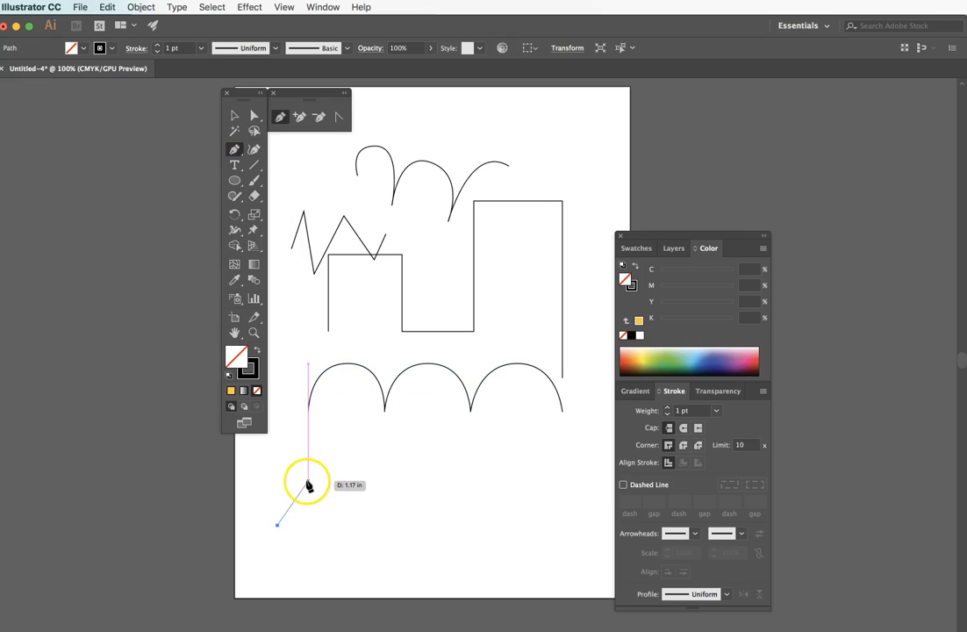
drag(347, 485, 346, 485)
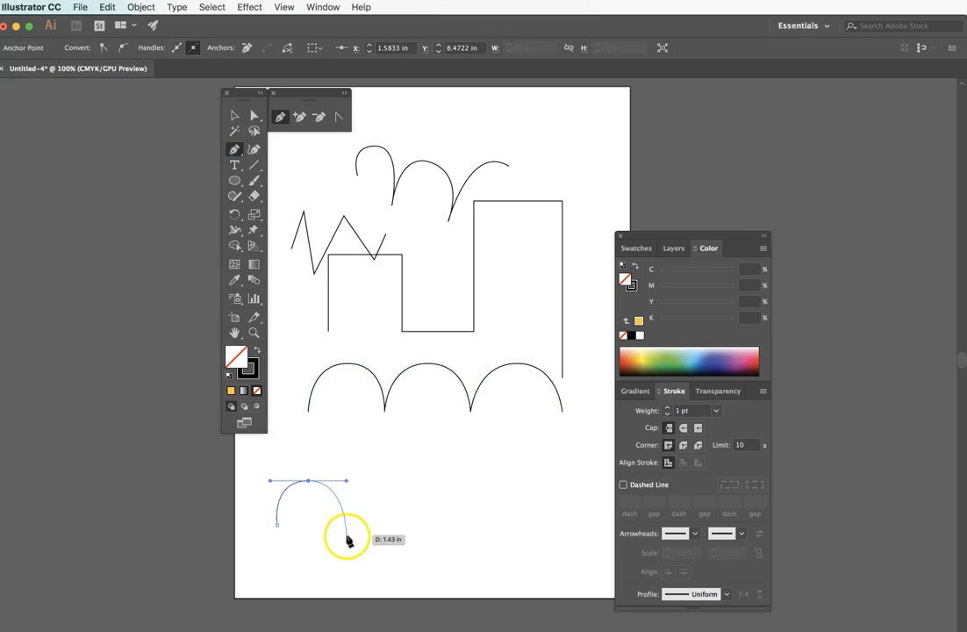
drag(354, 560, 379, 562)
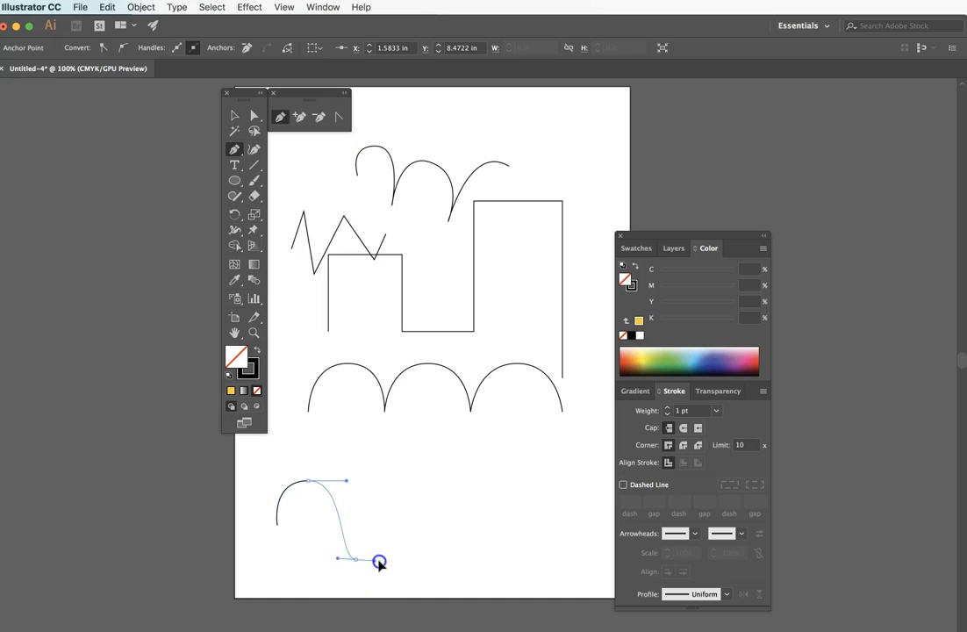
click(395, 485)
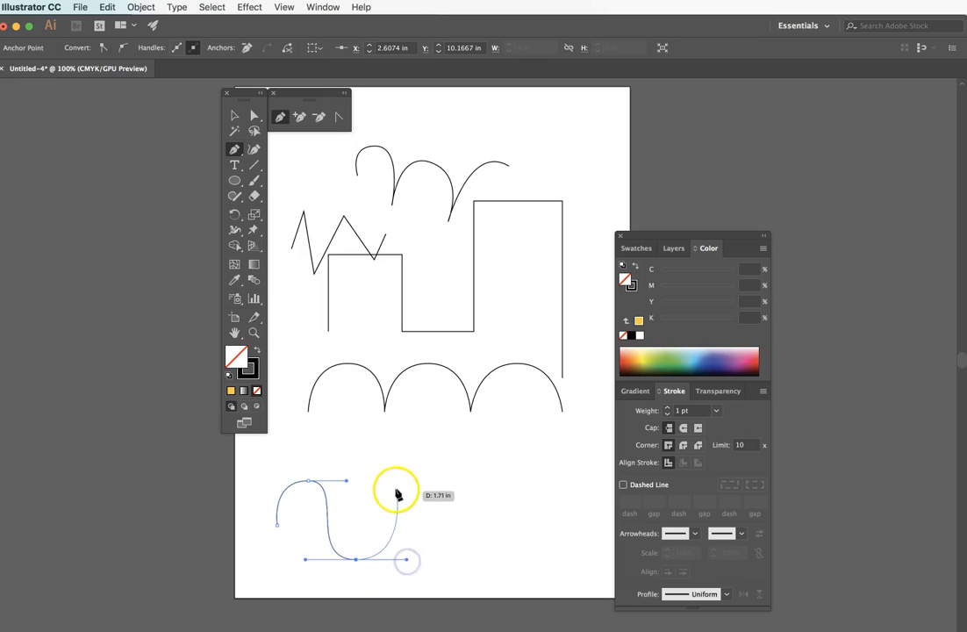
click(403, 481)
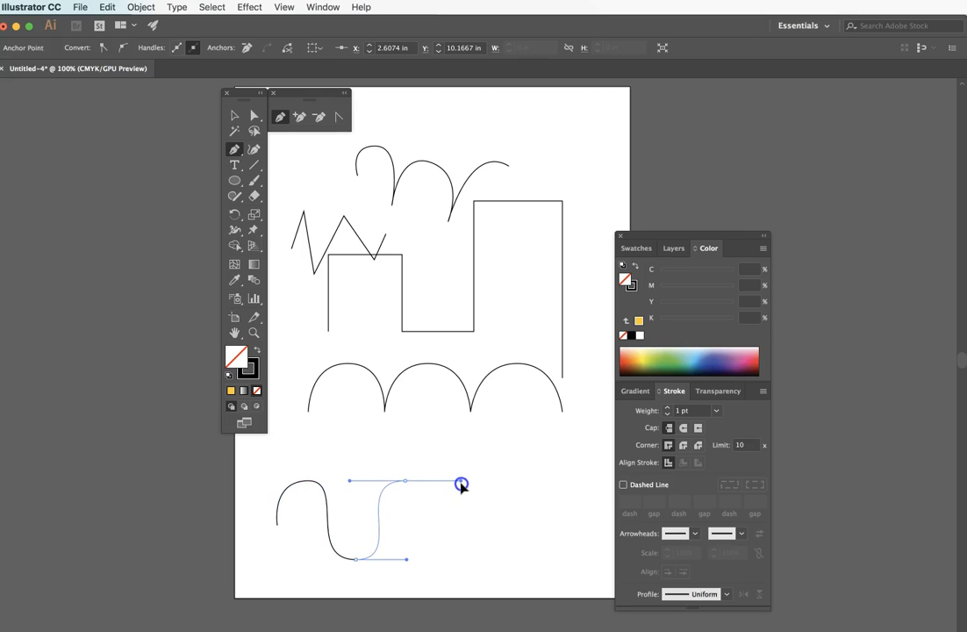
Continue the wave through aligned smooth anchors at about X 4.53, Y 10.17 in, X 5.61, Y 8.47 in and X 6.35, Y 10.17 in, ending on a rising curve
drag(447, 553, 505, 559)
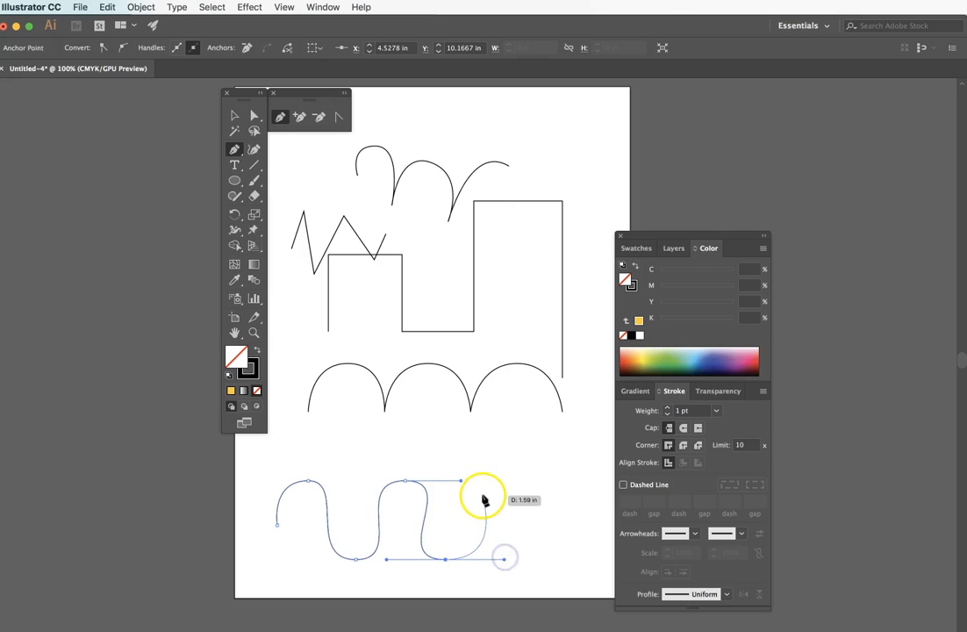
click(495, 483)
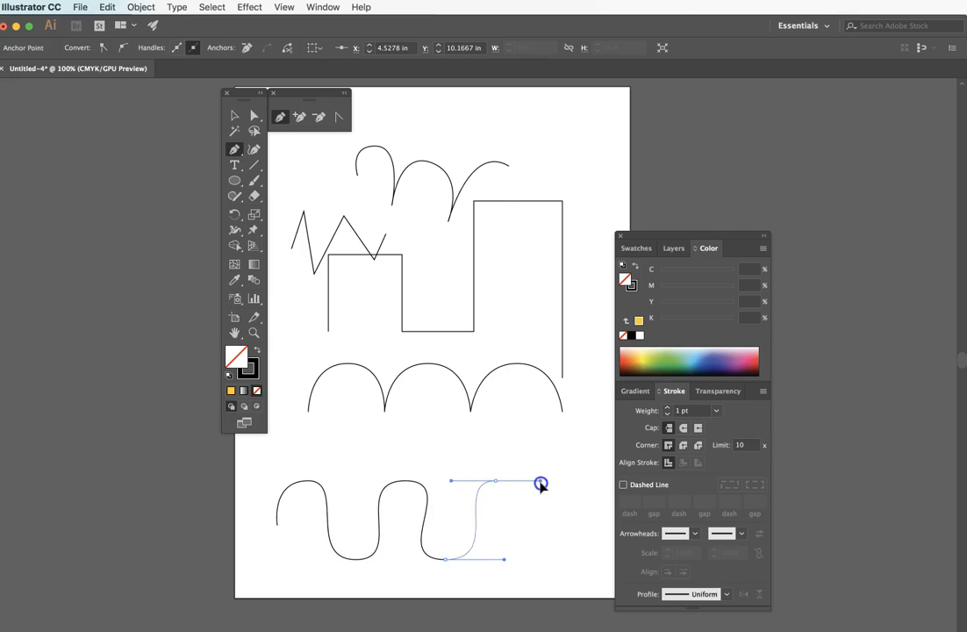
drag(562, 485, 563, 488)
mouse_move(543, 562)
mouse_down()
mouse_move(525, 566)
mouse_move(562, 563)
mouse_up()
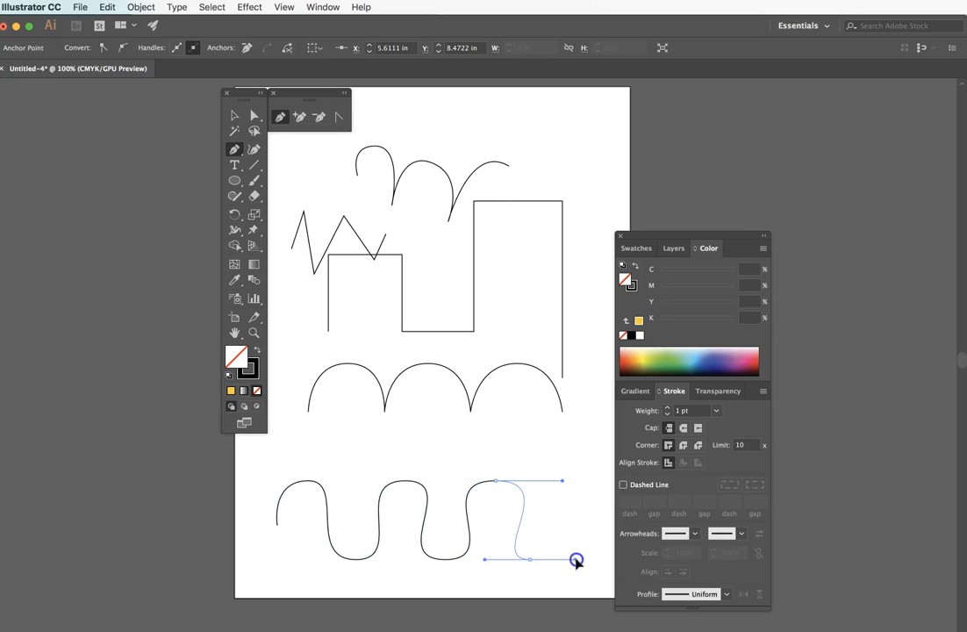
click(579, 486)
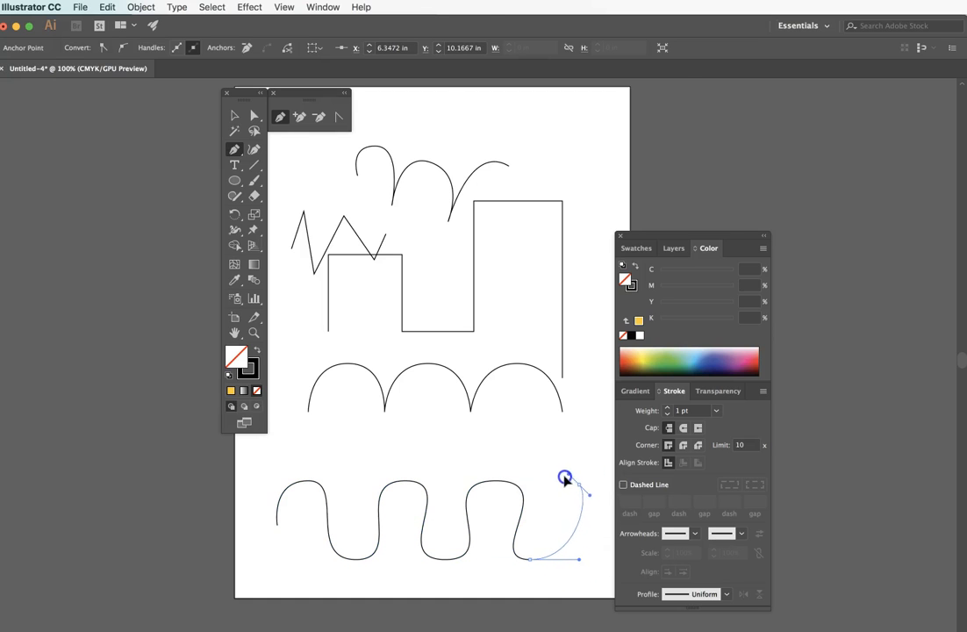
Move the wavy path up to just below the three-arch path with the Selection tool, then deselect it
drag(560, 476, 232, 114)
click(232, 115)
click(302, 404)
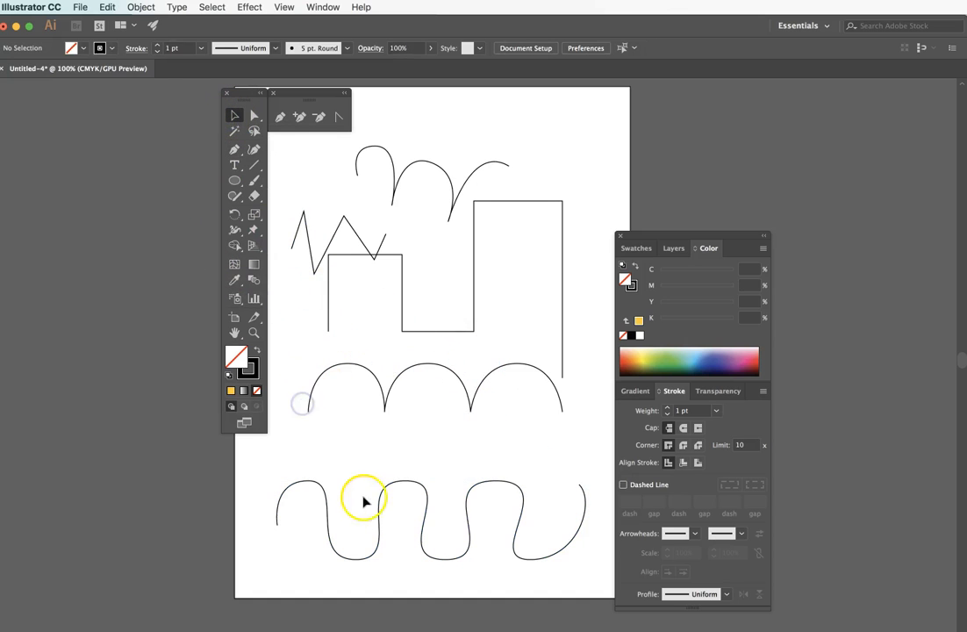
mouse_move(384, 496)
mouse_down()
mouse_move(395, 410)
mouse_move(397, 442)
mouse_up()
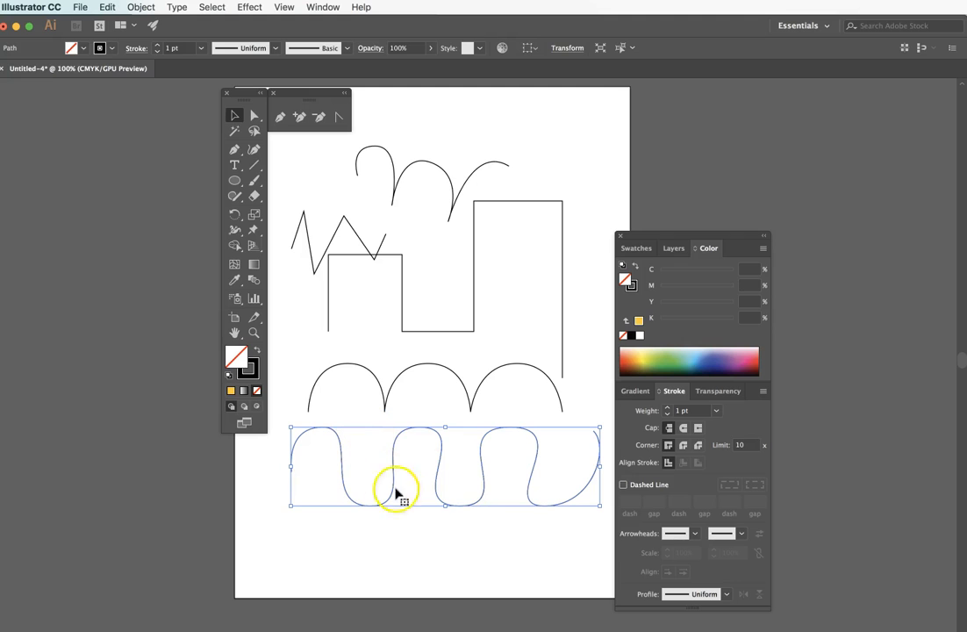
click(400, 343)
Select all the practice paths and delete them to clear the artboard
mouse_move(384, 360)
mouse_down()
mouse_move(465, 486)
mouse_move(438, 460)
mouse_move(434, 377)
mouse_up()
mouse_move(378, 136)
mouse_down()
mouse_move(609, 446)
mouse_move(590, 449)
mouse_up()
key(Delete)
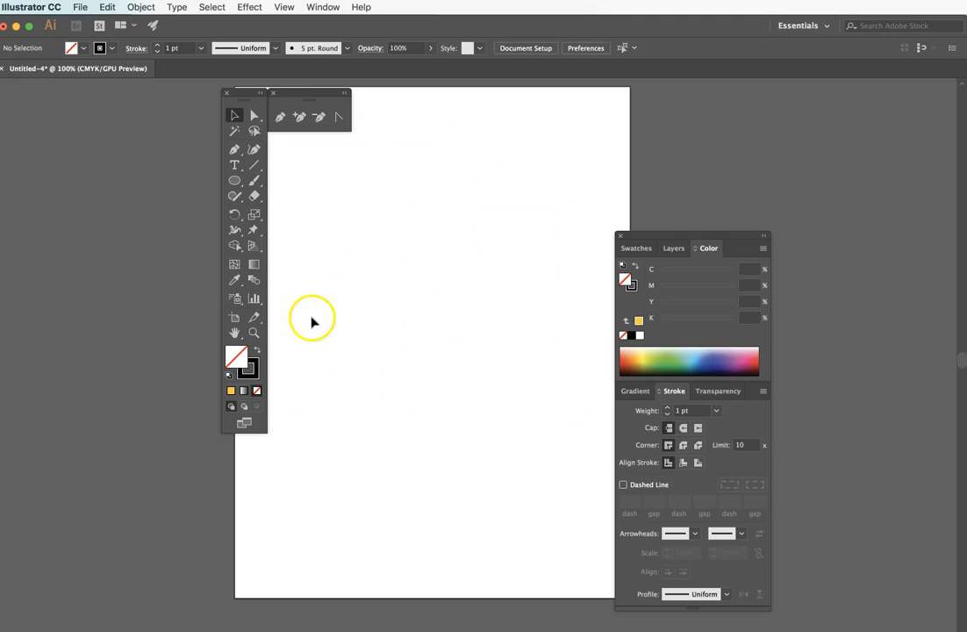
Start a large freeform Pen path near the artboard's upper left, curving to a smooth anchor with long handles at about X 4.81 in, Y 2.58 in
click(235, 150)
click(302, 154)
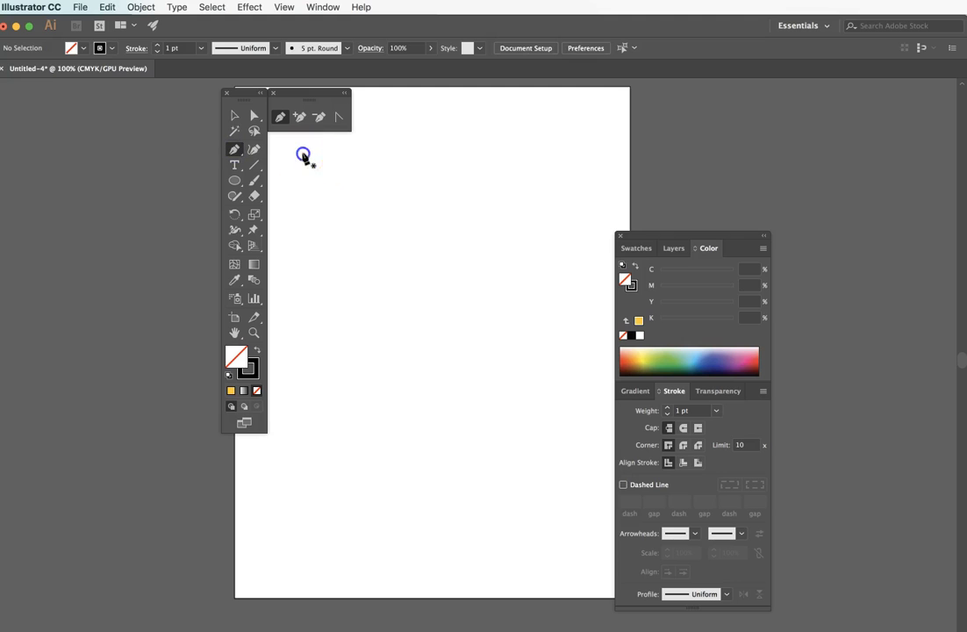
drag(457, 210, 408, 330)
mouse_move(457, 208)
mouse_down()
mouse_move(445, 289)
mouse_move(456, 221)
mouse_move(253, 208)
mouse_move(347, 151)
mouse_move(456, 173)
mouse_move(451, 149)
mouse_move(443, 153)
mouse_move(458, 223)
mouse_up()
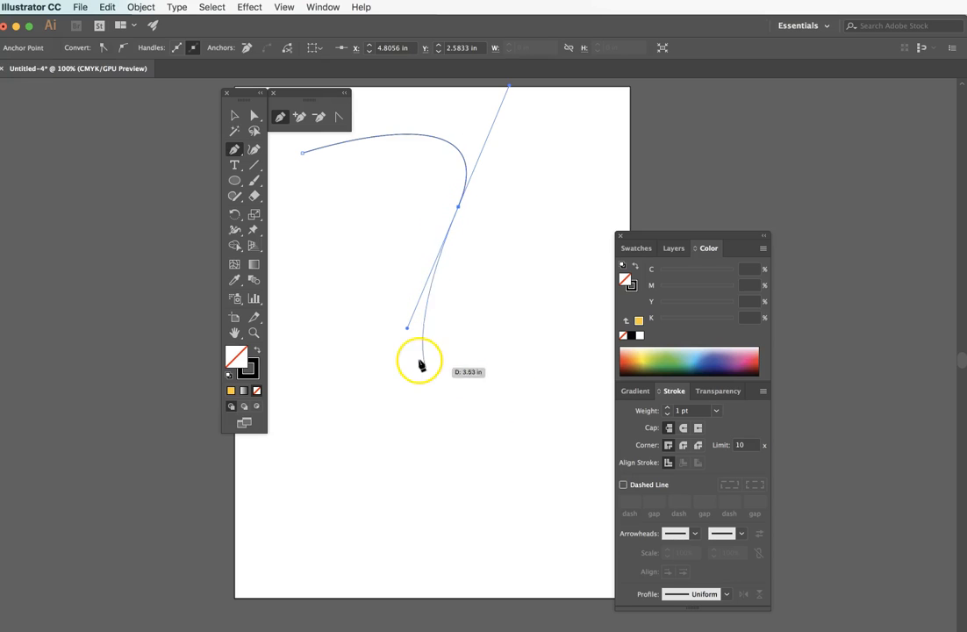
Continue the freeform path through a smooth anchor at about X 5.26, Y 6.93 in and a narrow peak to a corner at about X 7.06, Y 9.60 in
drag(479, 409, 555, 436)
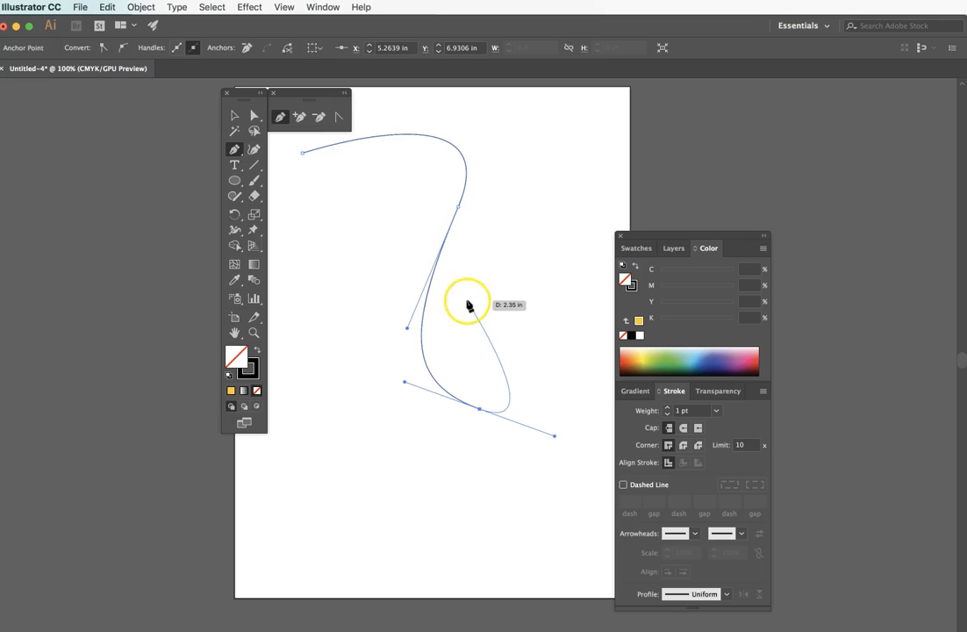
drag(530, 262, 563, 300)
drag(563, 301, 551, 369)
mouse_move(563, 533)
mouse_down()
mouse_move(578, 534)
mouse_move(614, 507)
mouse_up()
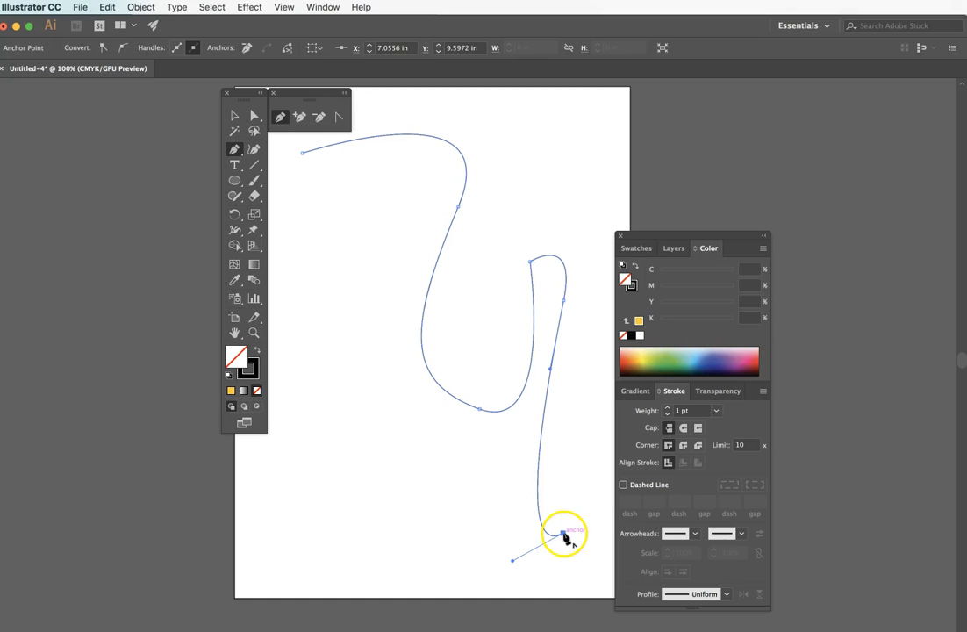
Extend the path through about X 3.65, Y 8.60 in to a corner at about X 2.33, Y 4.35 in, ending with a curve bulging left
drag(414, 496, 305, 313)
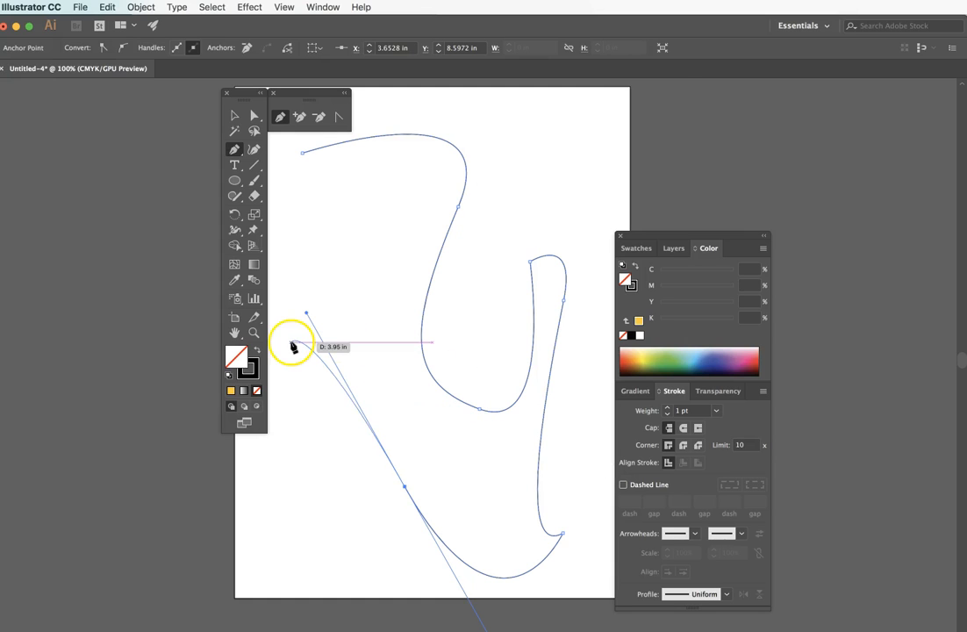
click(343, 291)
click(356, 265)
mouse_move(362, 240)
mouse_down()
mouse_move(355, 275)
mouse_move(381, 203)
mouse_move(370, 258)
mouse_up()
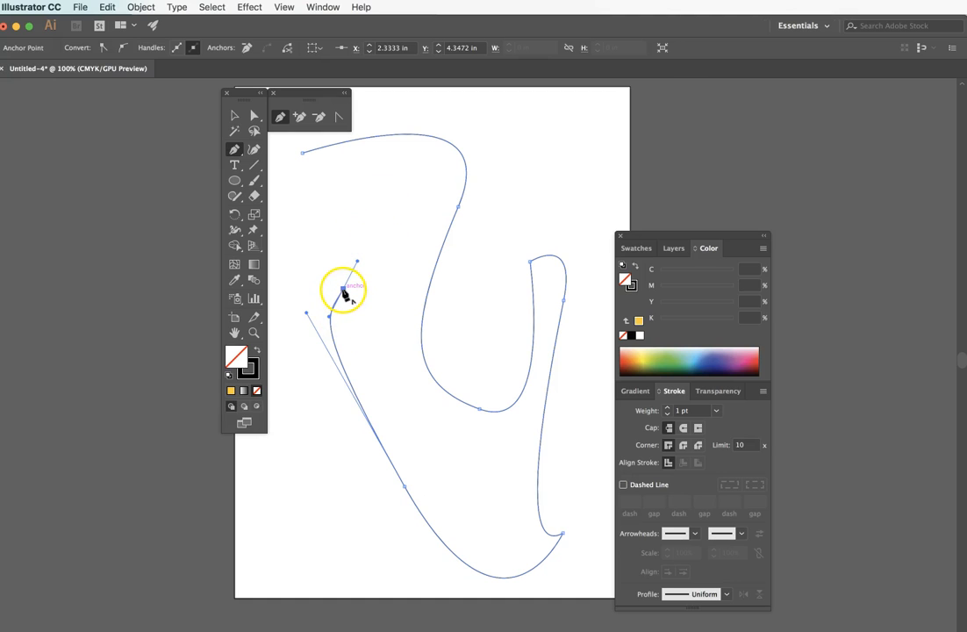
drag(343, 292, 324, 431)
drag(389, 457, 426, 504)
Select the large freeform path with the Selection tool and delete it
click(235, 115)
click(387, 204)
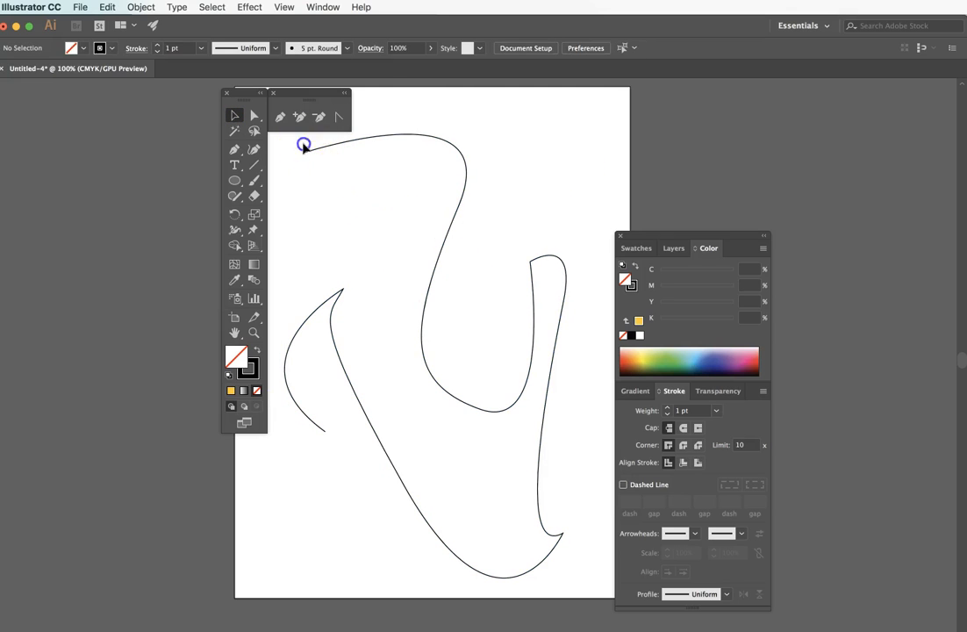
drag(303, 145, 400, 264)
key(Delete)
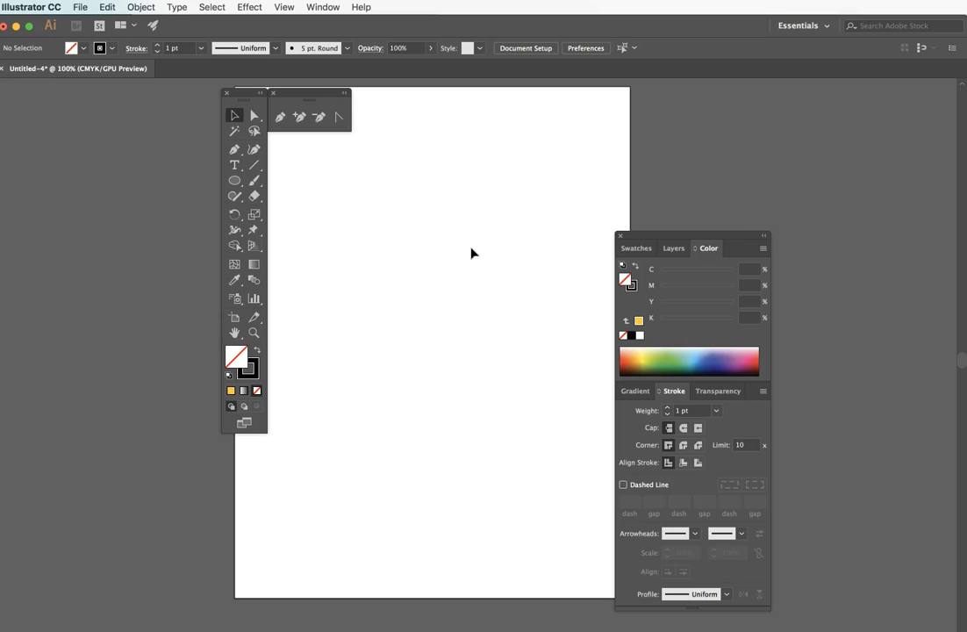
Draw the first three scallops of an umbrella's lower edge, with corner anchors including about X 2.69, Y 5.65 in and X 3.65, Y 5.5 in
click(235, 151)
click(310, 349)
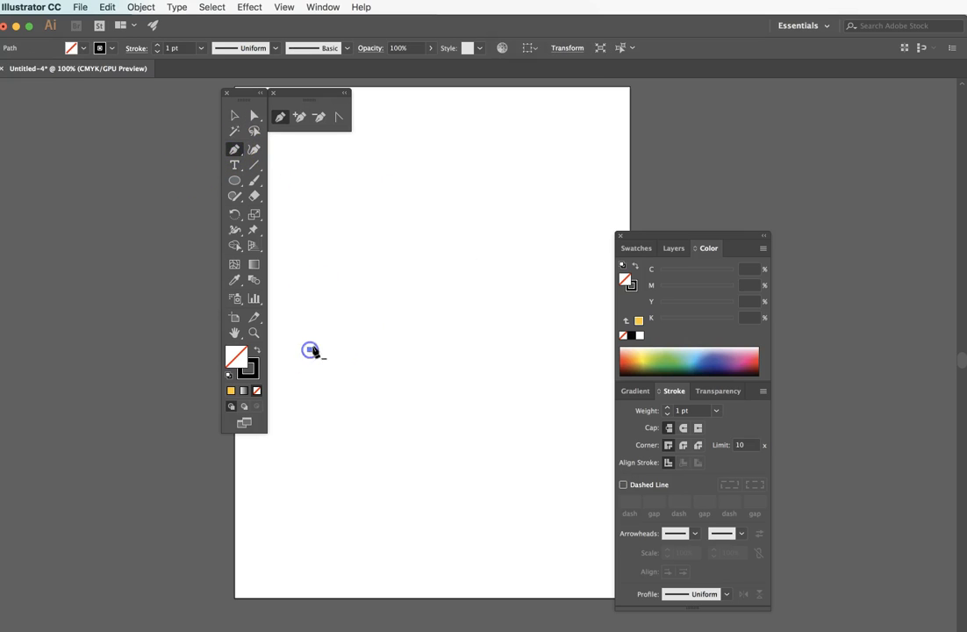
drag(360, 349, 405, 345)
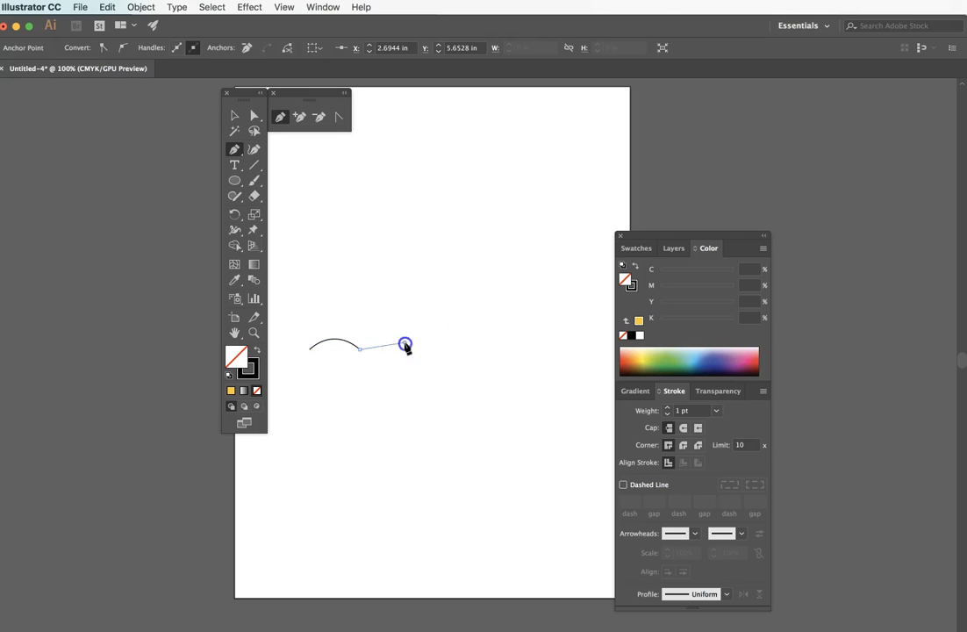
click(406, 341)
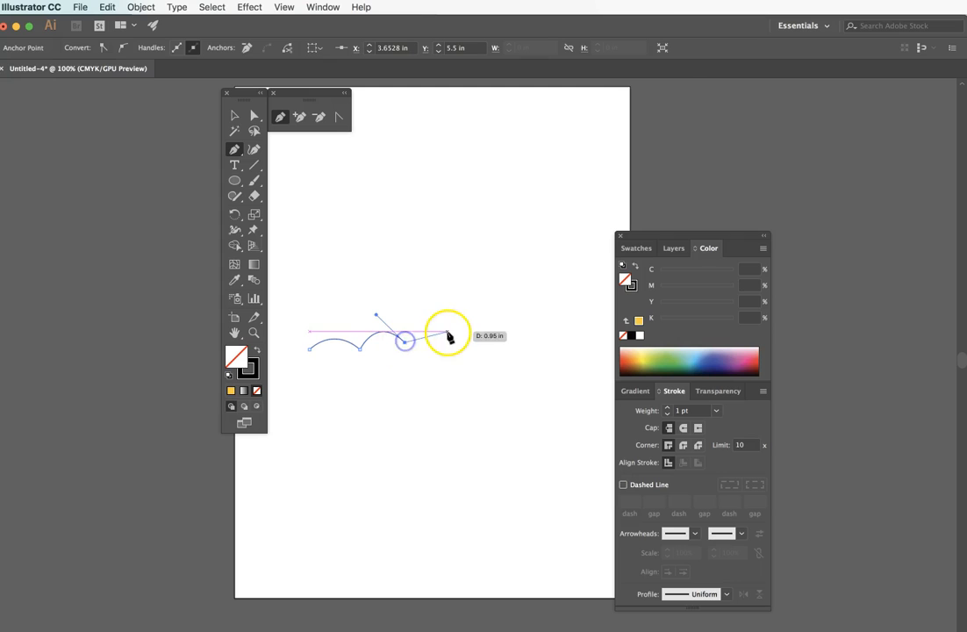
drag(449, 333, 468, 341)
click(451, 332)
Add two more scallops, close the umbrella shape with a large dome curve back to its start, and deselect it
drag(489, 320, 295, 273)
mouse_move(309, 350)
mouse_down()
mouse_move(315, 357)
mouse_move(308, 353)
mouse_up()
click(235, 115)
click(458, 190)
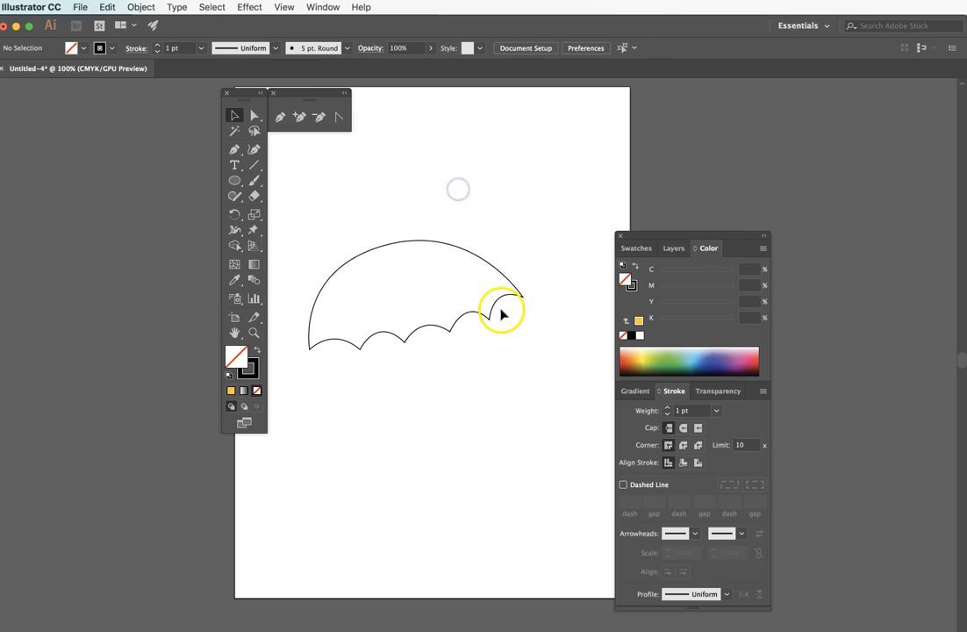
Move the umbrella shape up and slightly right on the artboard, then deselect it
drag(504, 295, 514, 282)
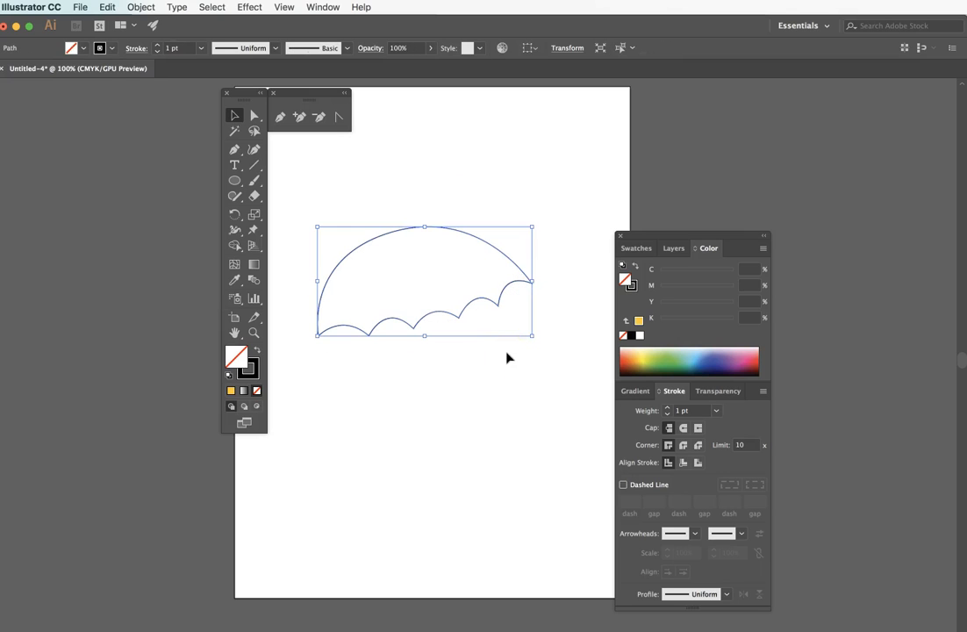
click(443, 378)
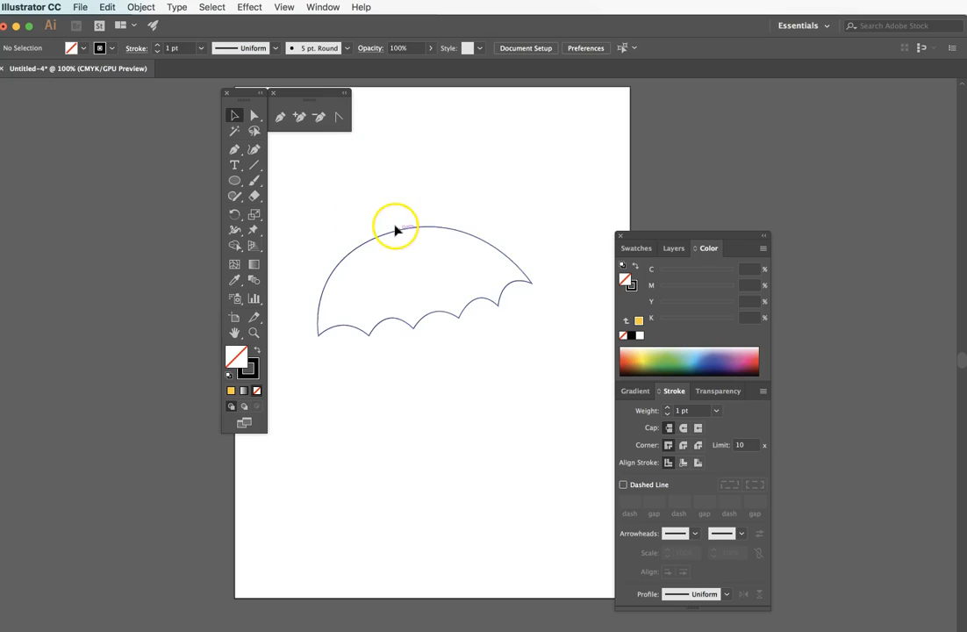
drag(403, 230, 407, 208)
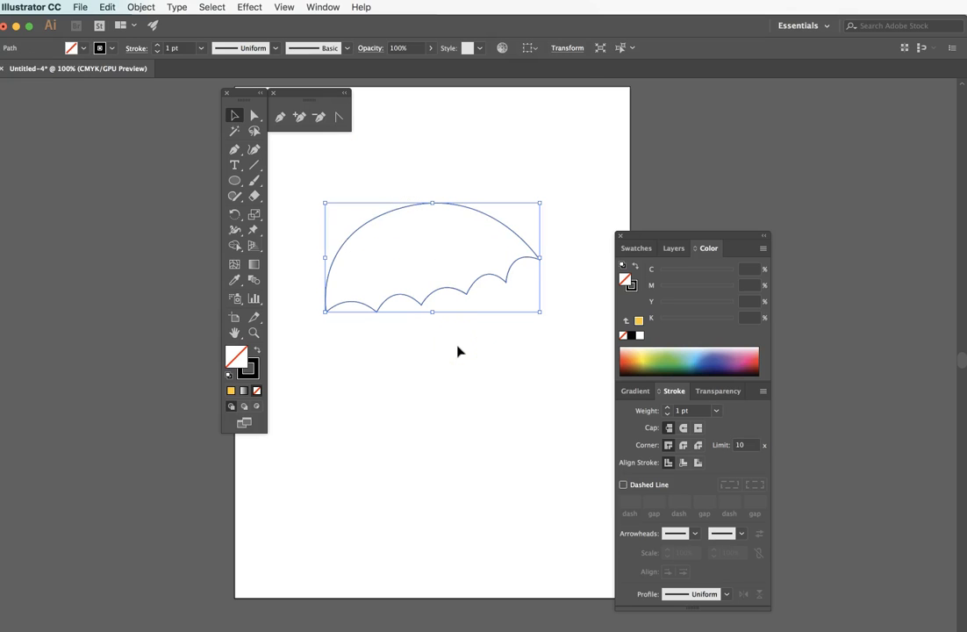
click(418, 337)
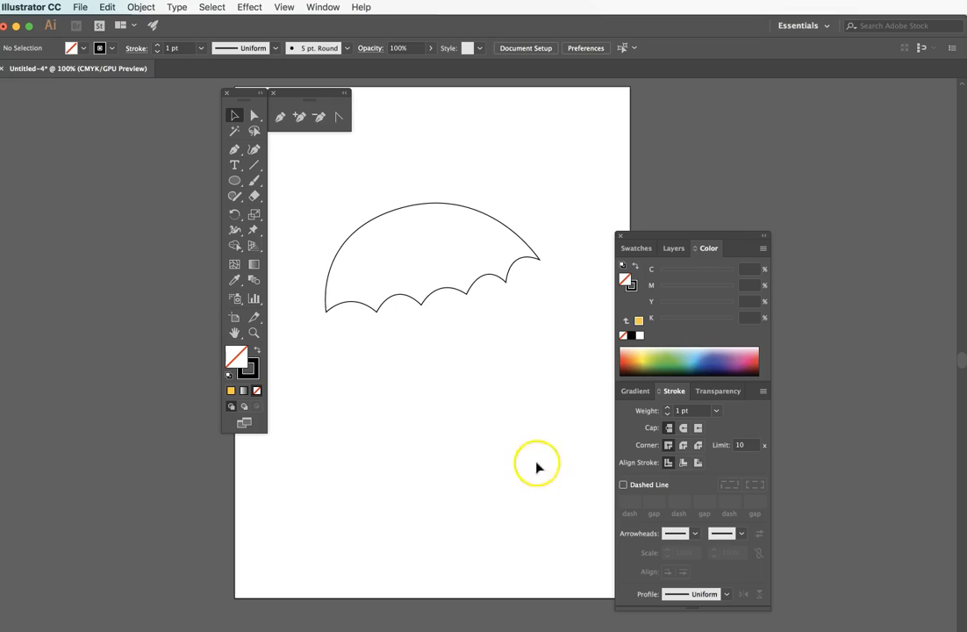
Draw a closed wavy shape of smooth curves below the umbrella with the Pen tool, then deselect it
click(235, 149)
mouse_move(318, 366)
mouse_down()
mouse_move(357, 369)
mouse_move(388, 345)
mouse_move(435, 364)
mouse_move(534, 346)
mouse_move(563, 359)
mouse_move(519, 401)
mouse_up()
drag(411, 412, 320, 371)
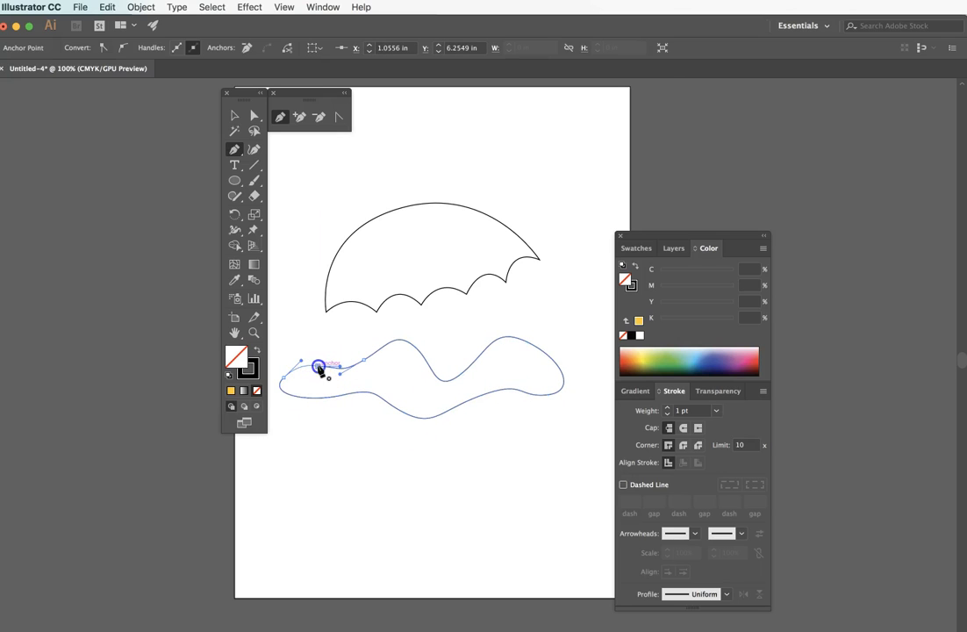
click(234, 115)
click(422, 199)
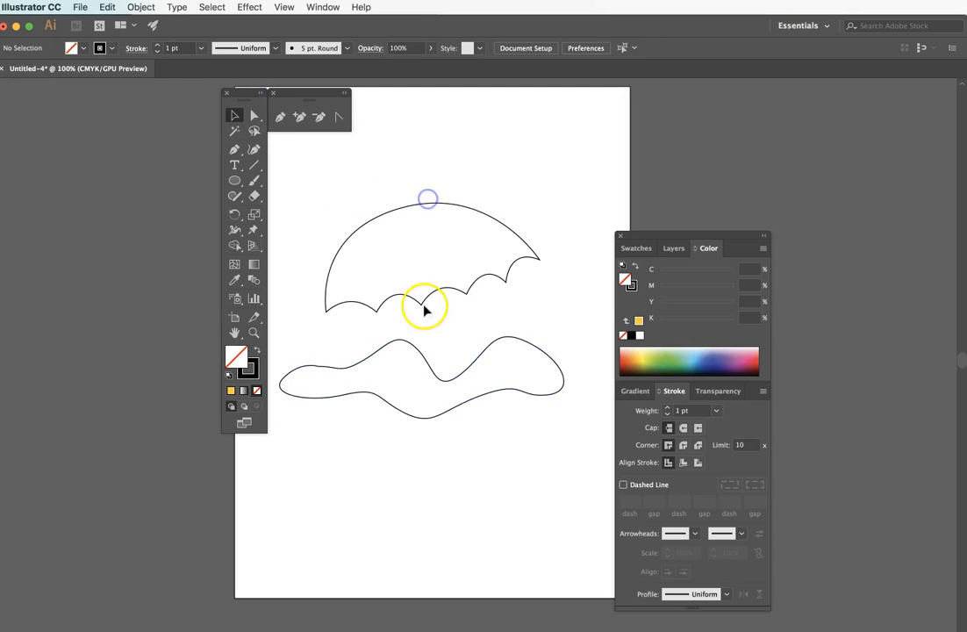
Move the closed wavy shape slightly up and right, closer to the umbrella, and deselect it
drag(471, 366, 482, 353)
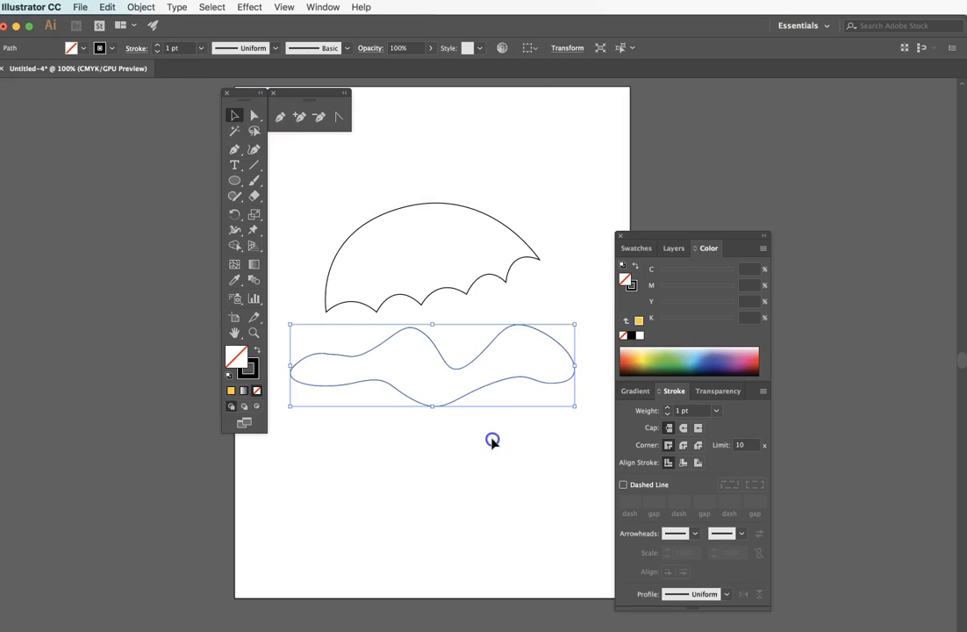
click(492, 439)
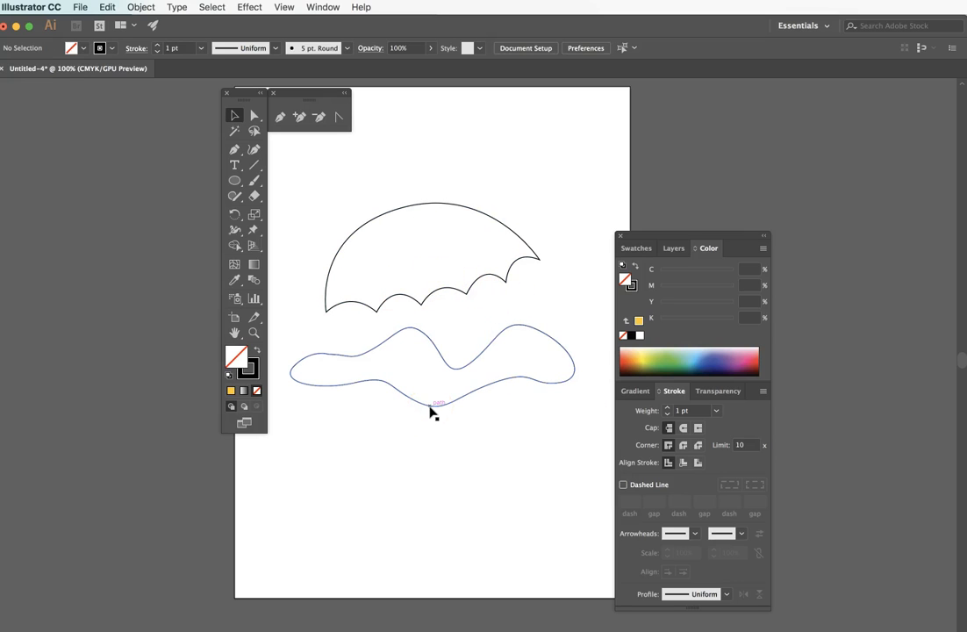
click(484, 296)
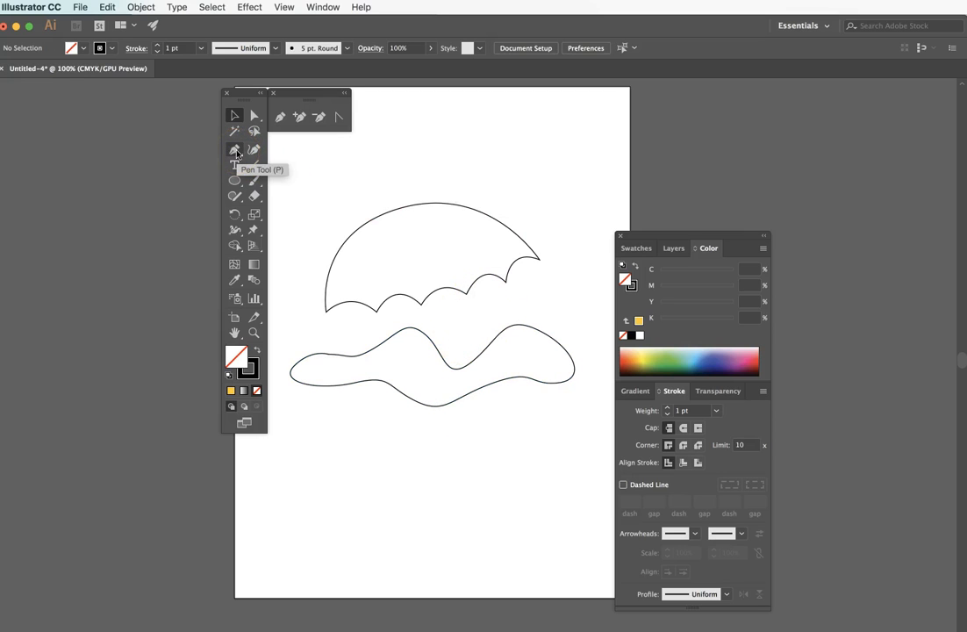
Move the floating Color and Stroke panel group slightly higher
click(496, 268)
click(339, 502)
mouse_move(661, 237)
mouse_down()
mouse_move(693, 211)
mouse_move(658, 213)
mouse_up()
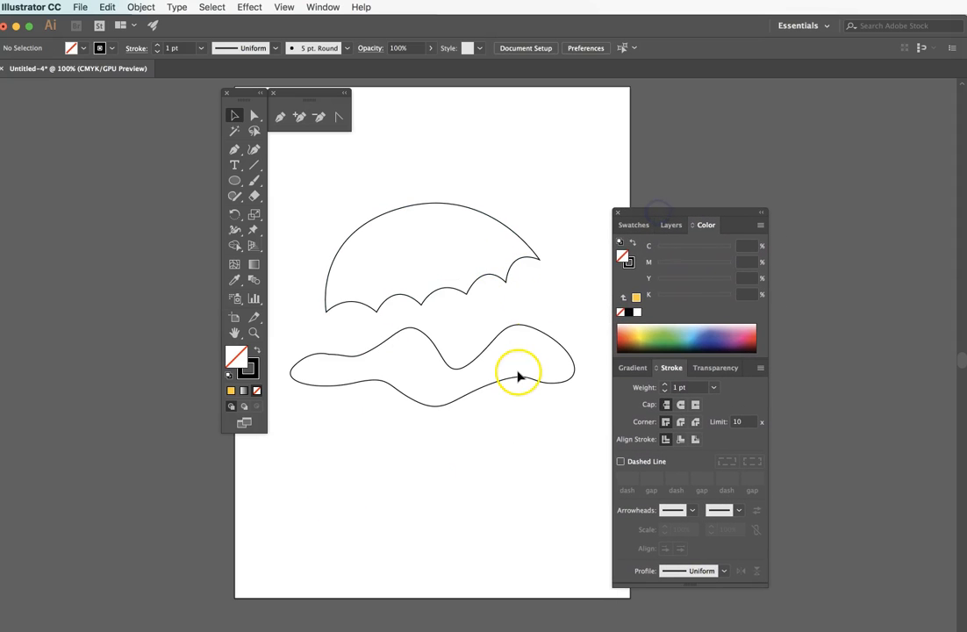